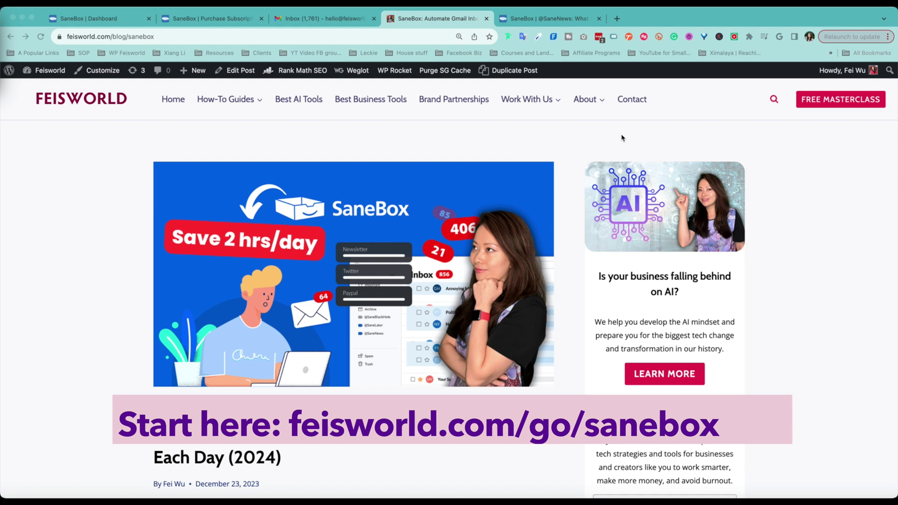
scroll(726, 297, down, 10)
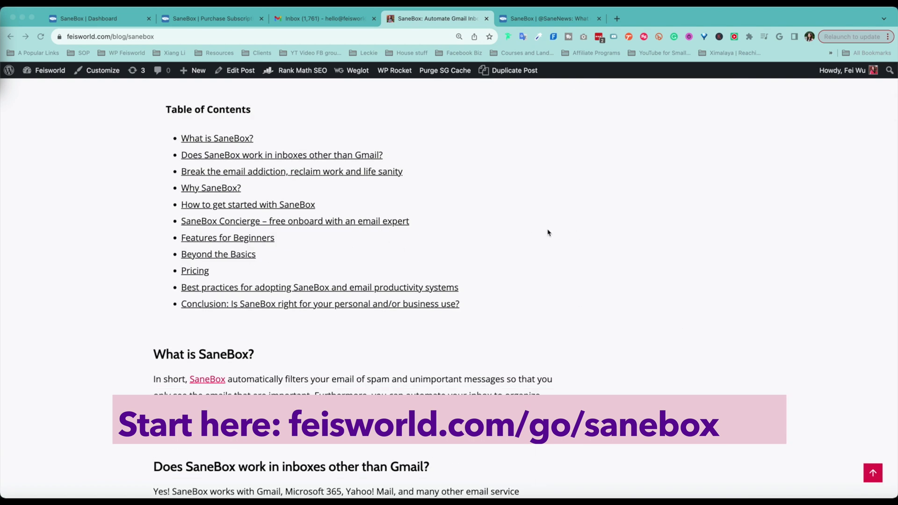
scroll(550, 257, down, 5)
scroll(555, 276, up, 8)
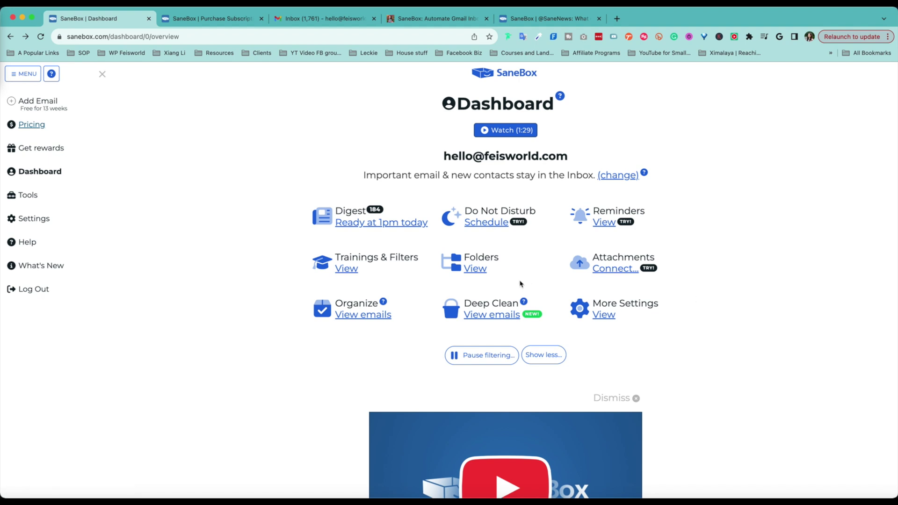
click(325, 18)
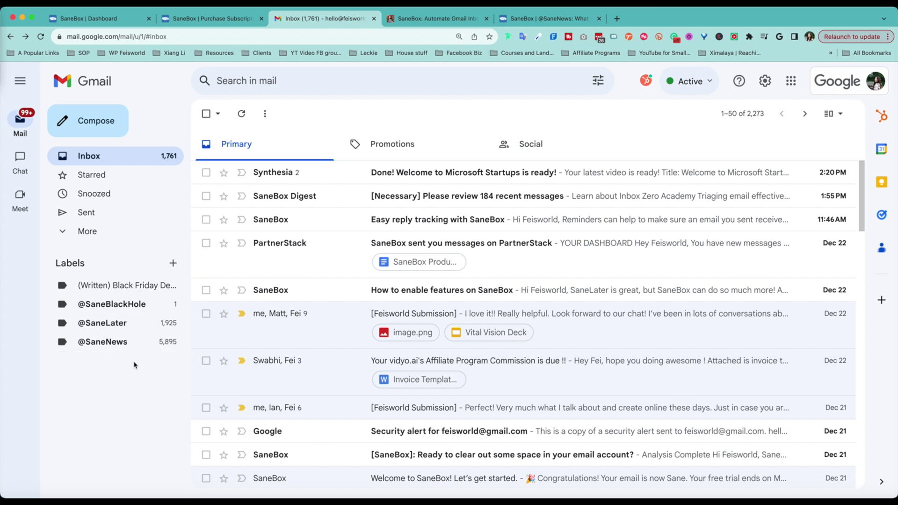
click(150, 329)
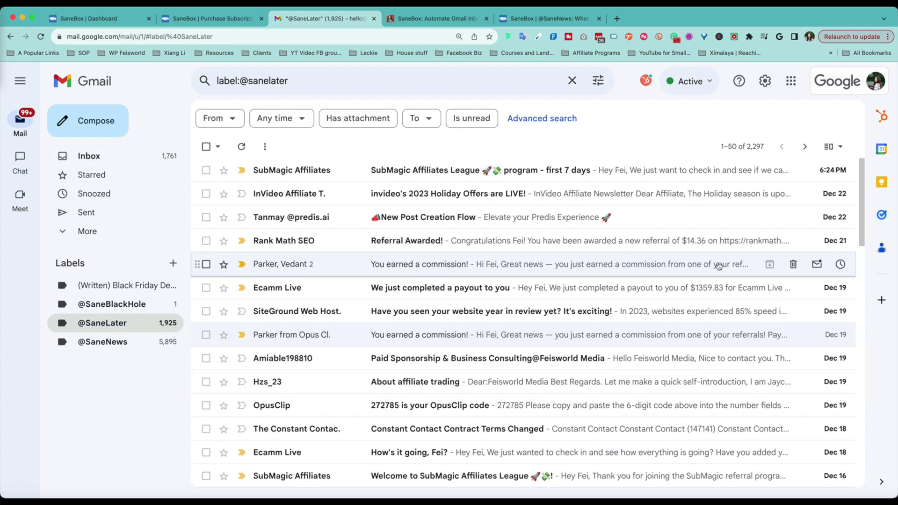
click(742, 146)
click(612, 142)
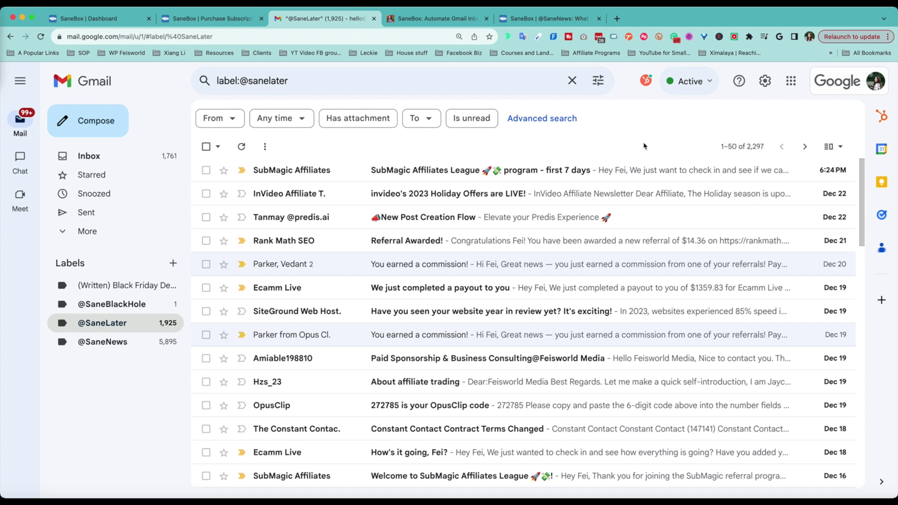
scroll(636, 352, down, 6)
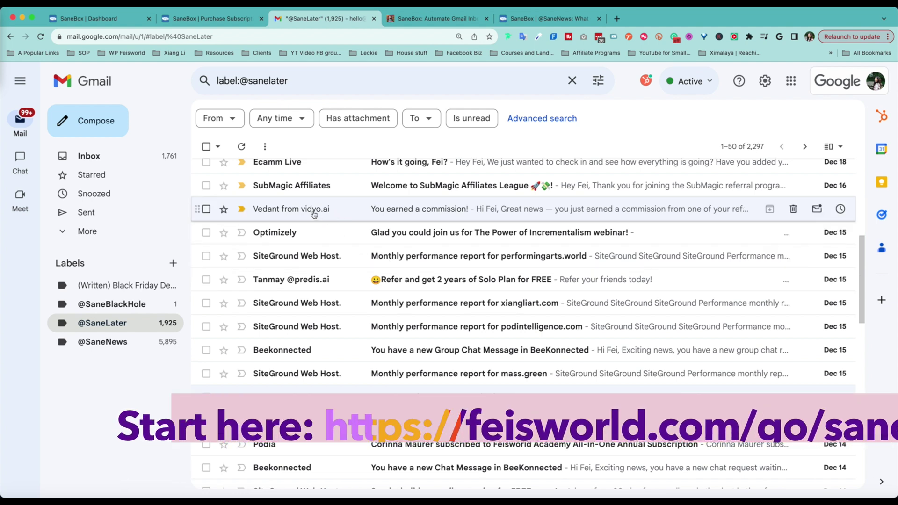
drag(315, 208, 105, 158)
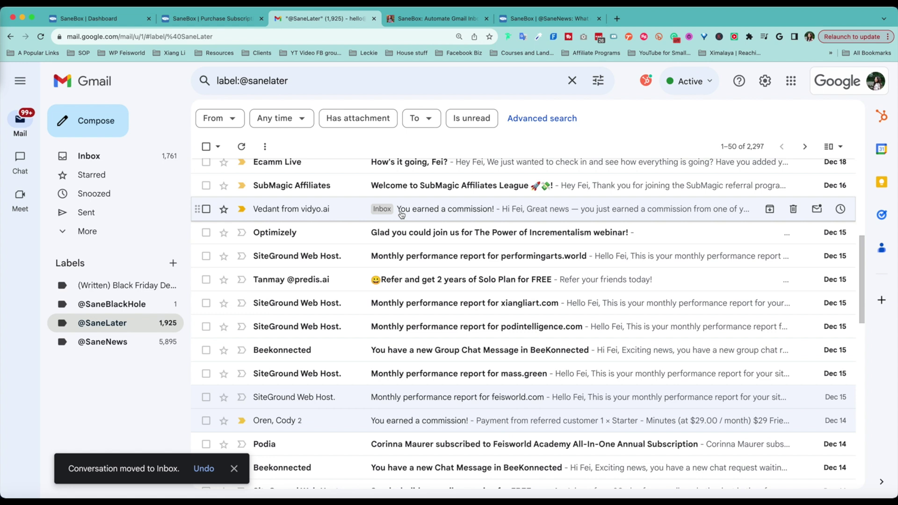
right_click(323, 209)
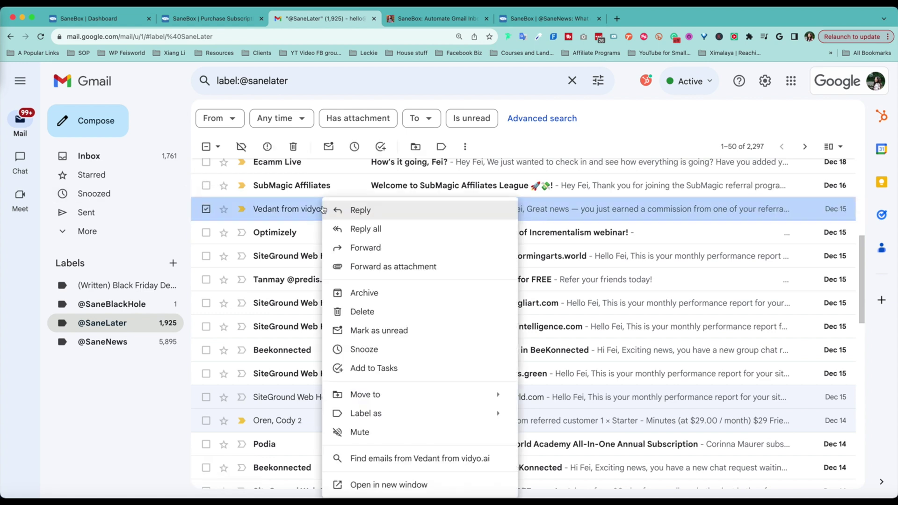
mouse_move(495, 394)
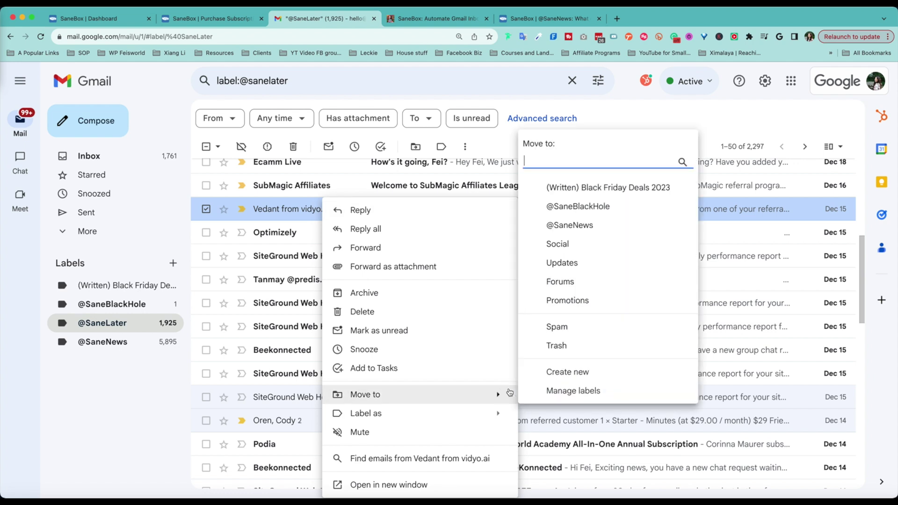
click(570, 225)
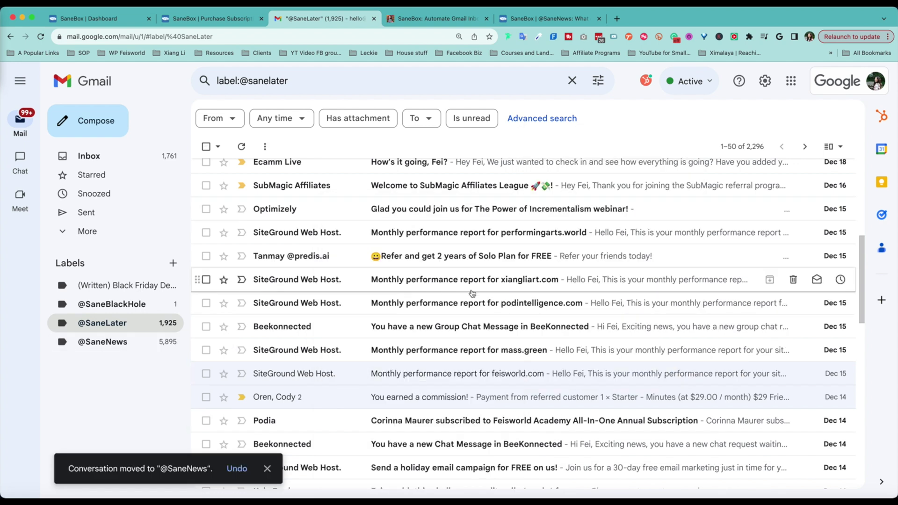
click(52, 347)
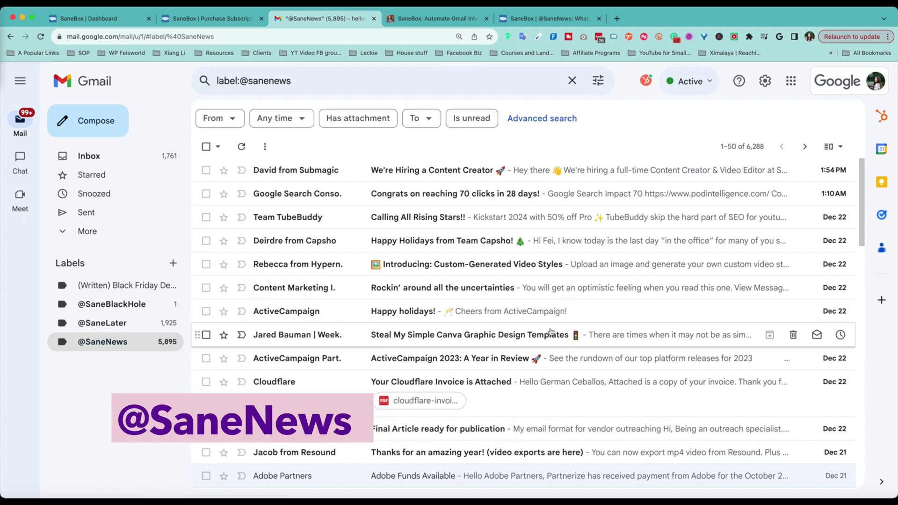
scroll(562, 329, down, 2)
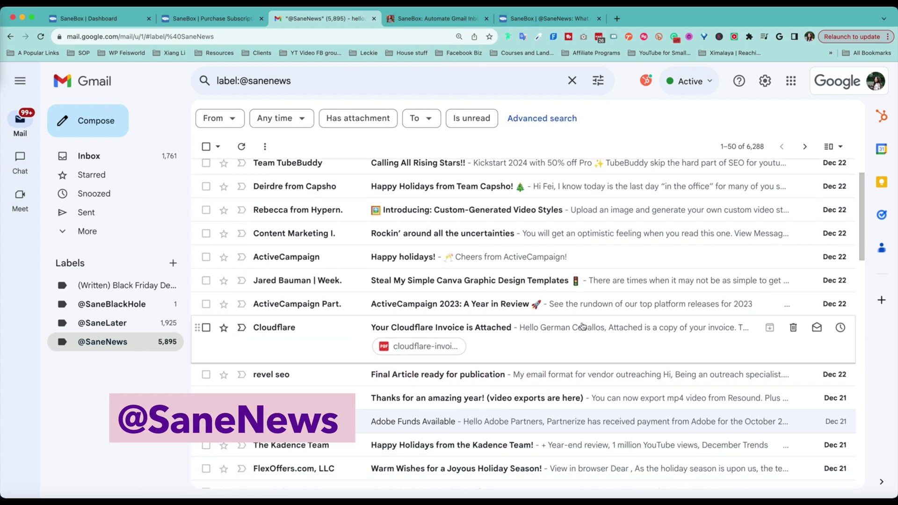
scroll(580, 322, down, 9)
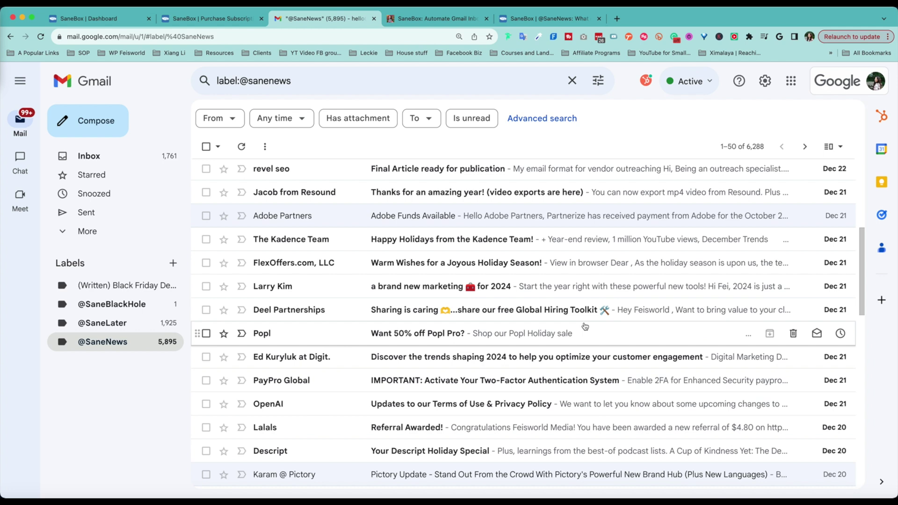
scroll(584, 326, down, 3)
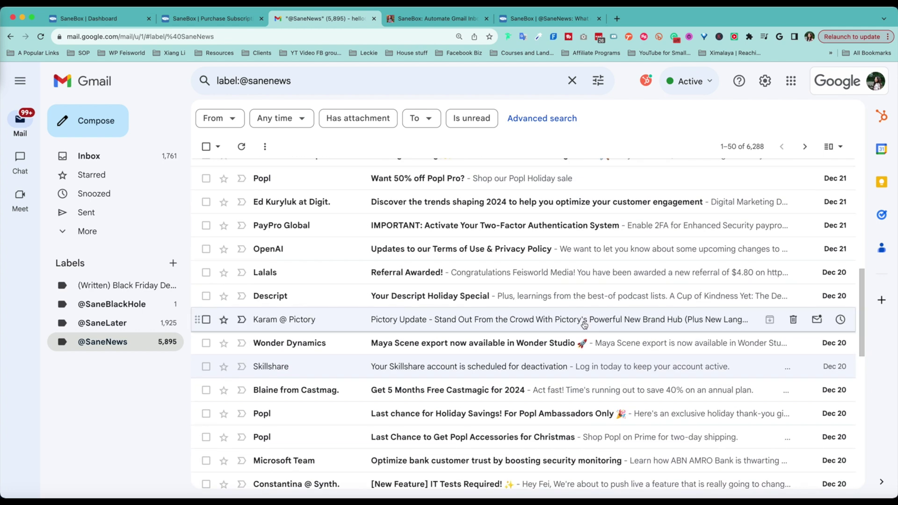
scroll(584, 326, down, 3)
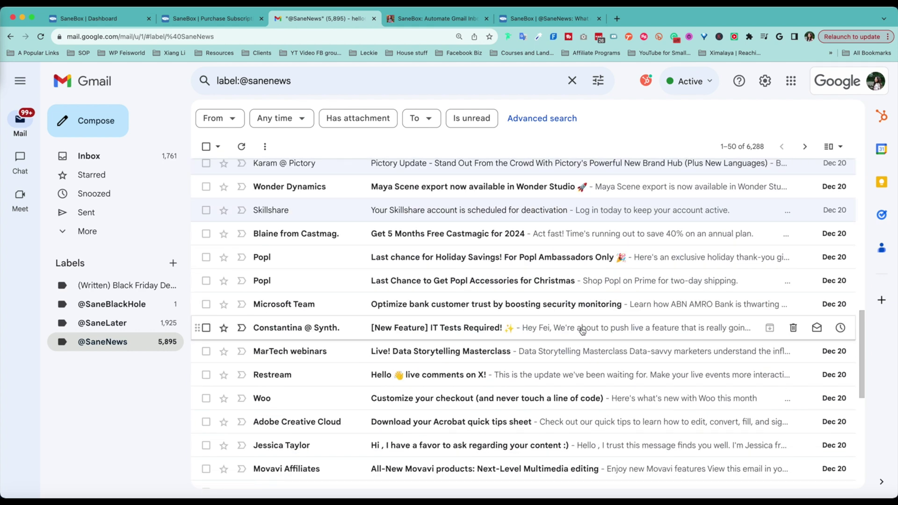
scroll(582, 331, down, 1)
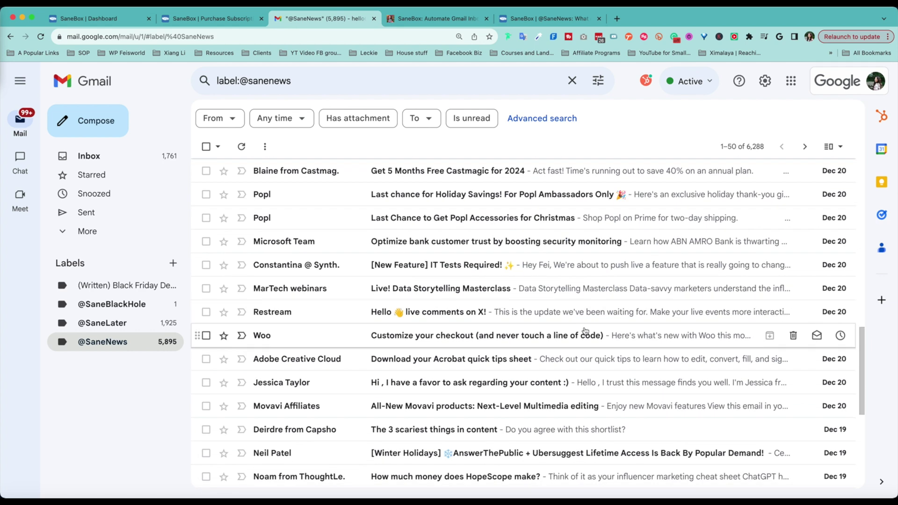
scroll(573, 330, down, 3)
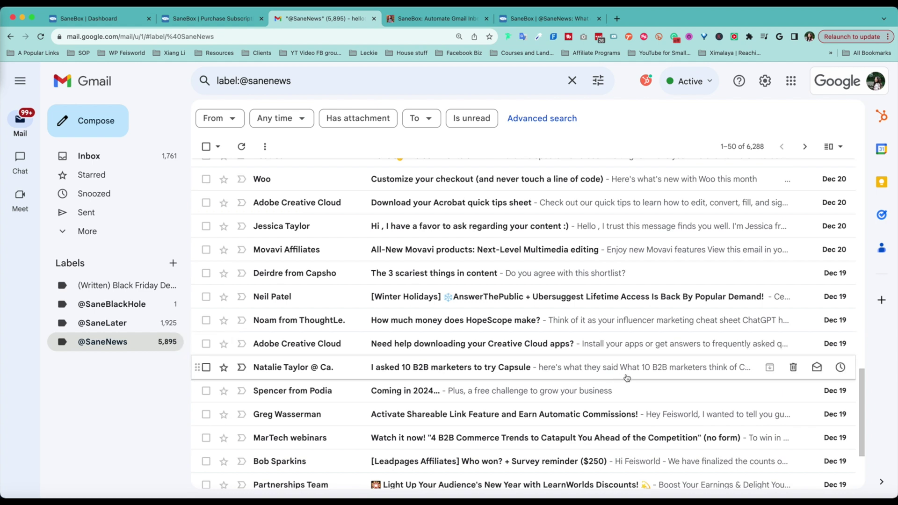
scroll(768, 381, up, 5)
scroll(768, 382, up, 5)
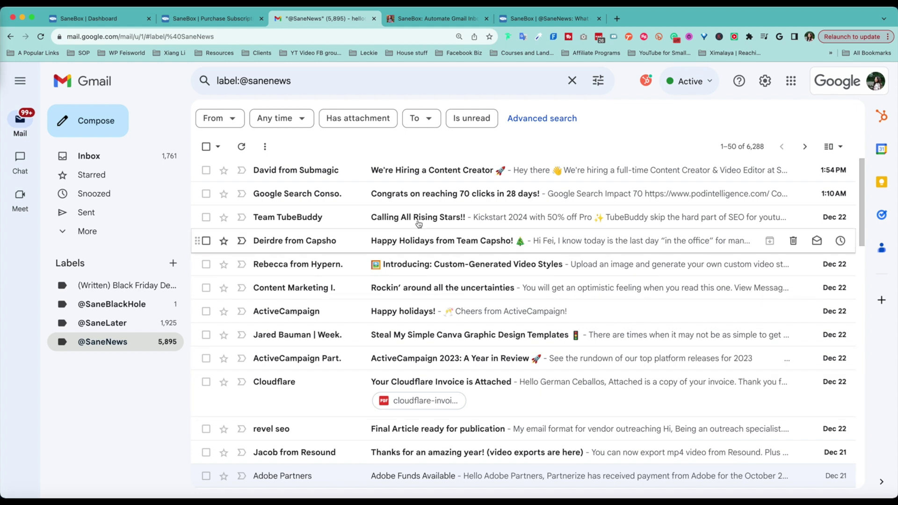
scroll(465, 351, down, 3)
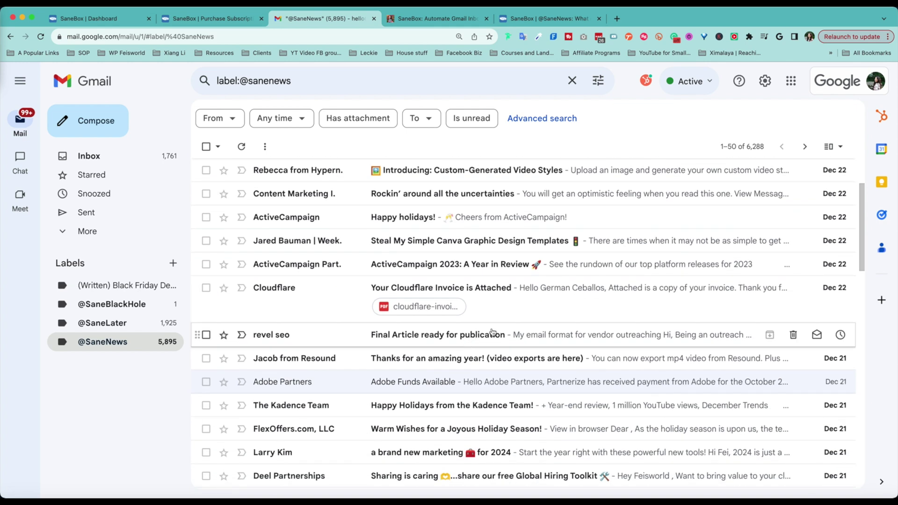
scroll(514, 334, down, 3)
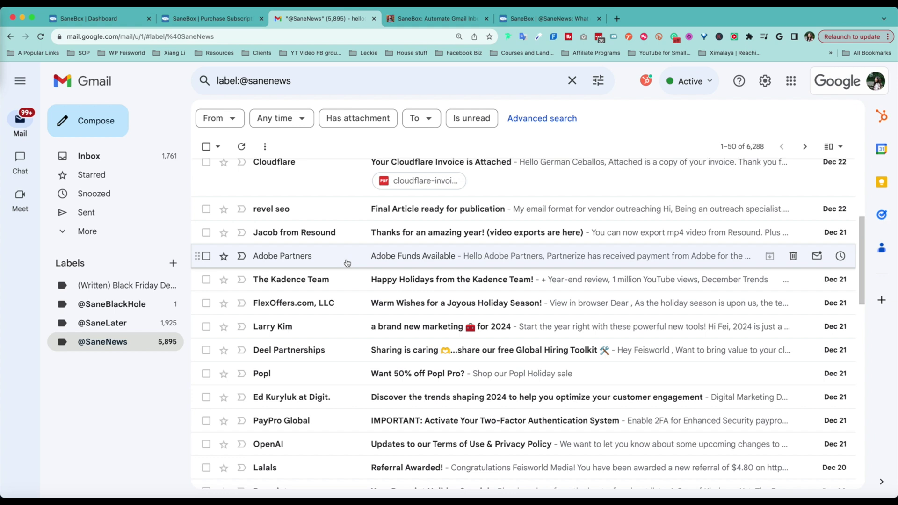
drag(347, 263, 299, 262)
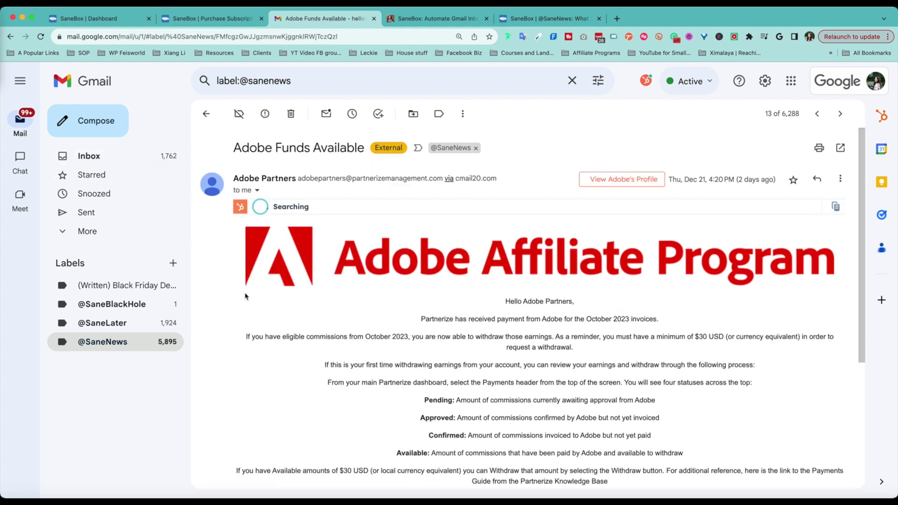
key(super+bracketleft)
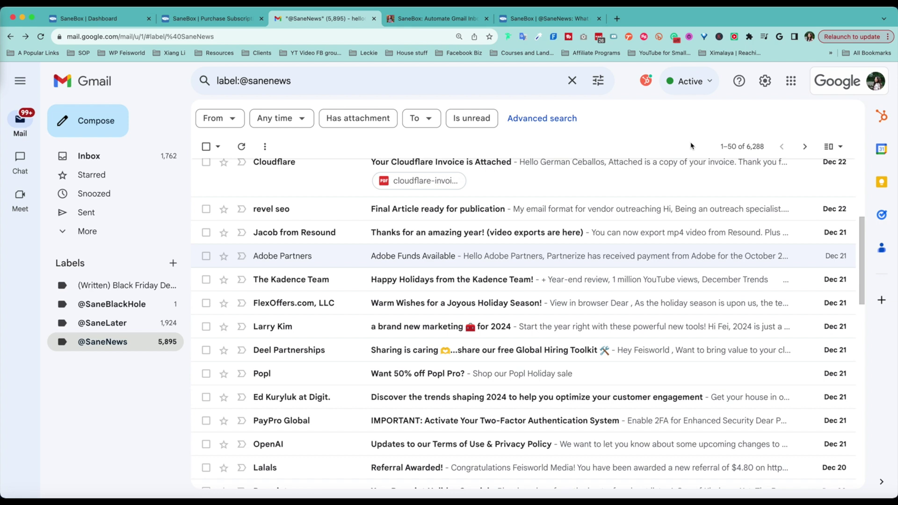
key(super+alt+Left)
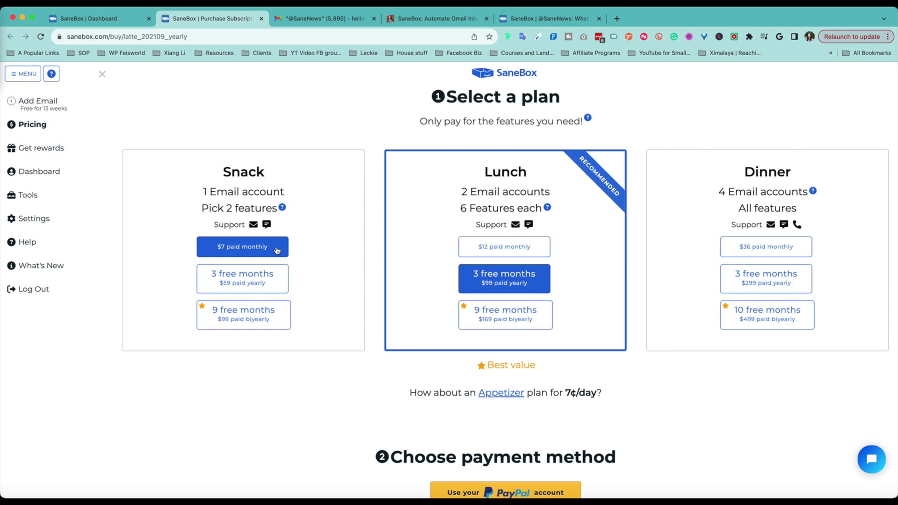
Leave the plan-selection page for the Dashboard's Digest, Folders and Deep Clean tiles.
mouse_move(284, 208)
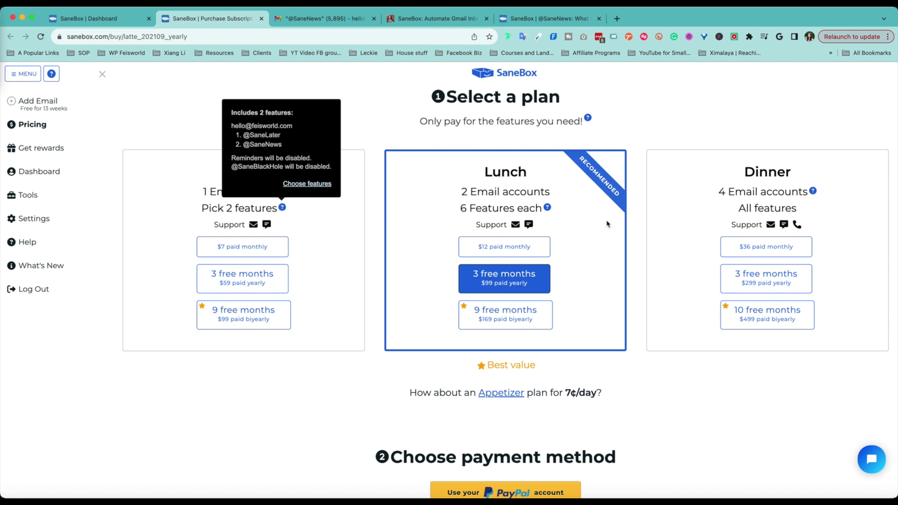
mouse_move(549, 210)
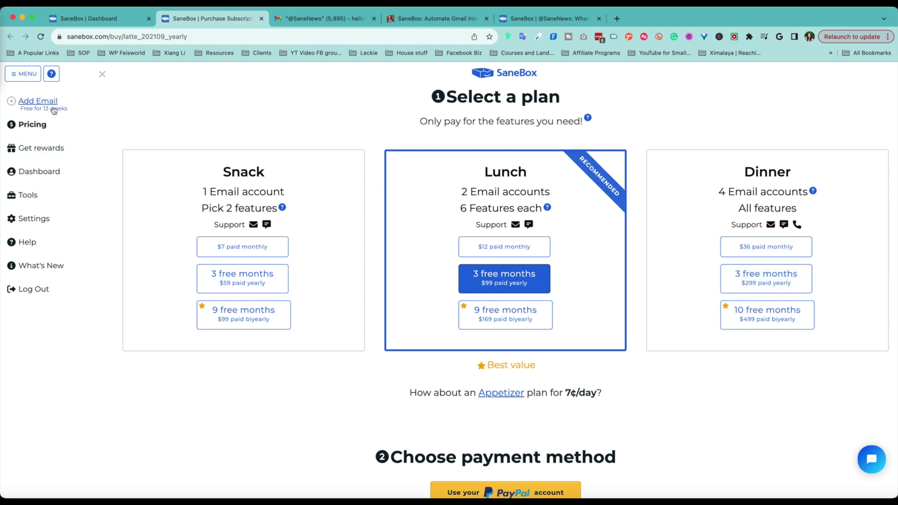
click(40, 174)
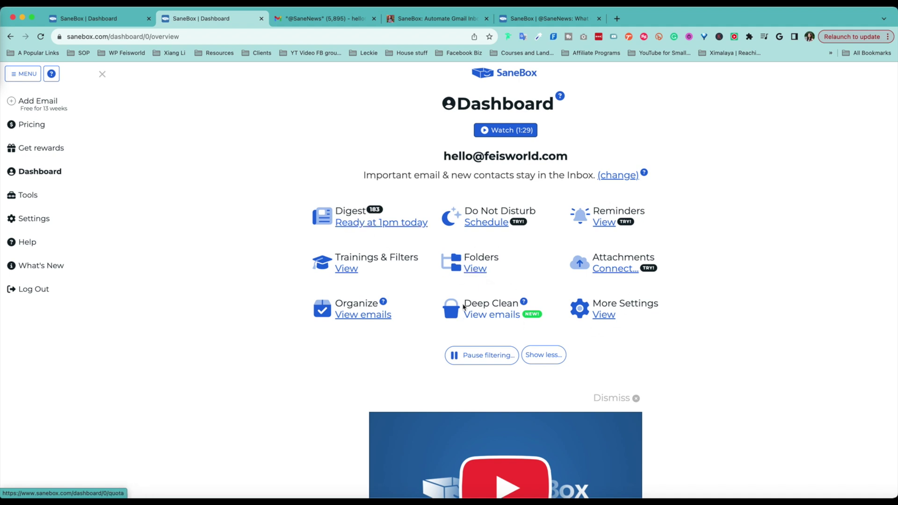
click(474, 271)
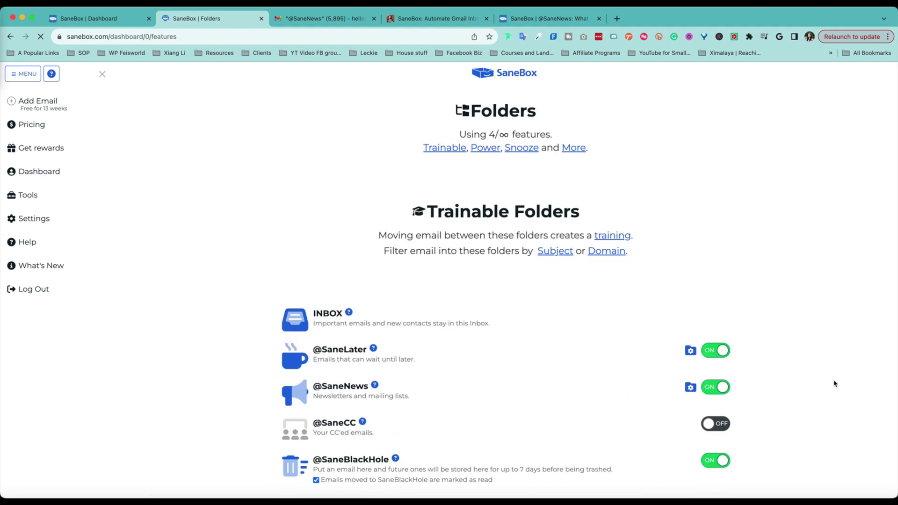
scroll(836, 383, down, 3)
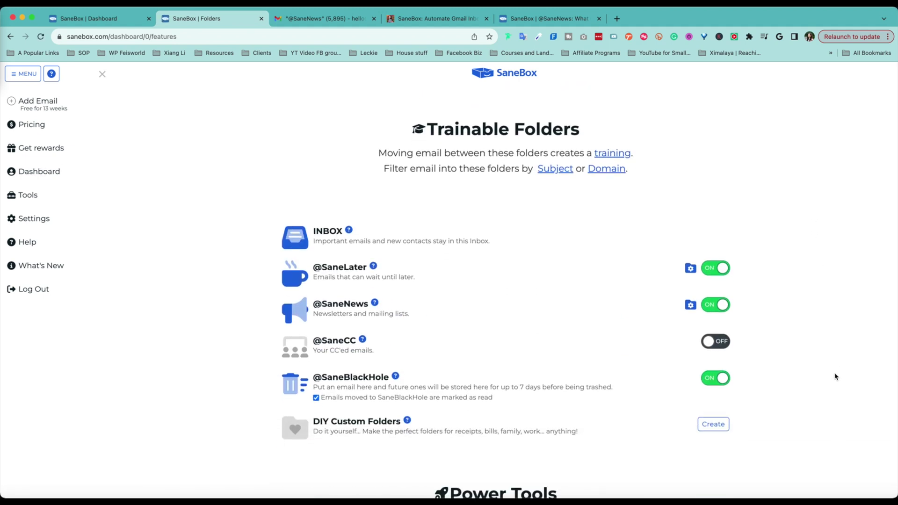
scroll(836, 373, down, 3)
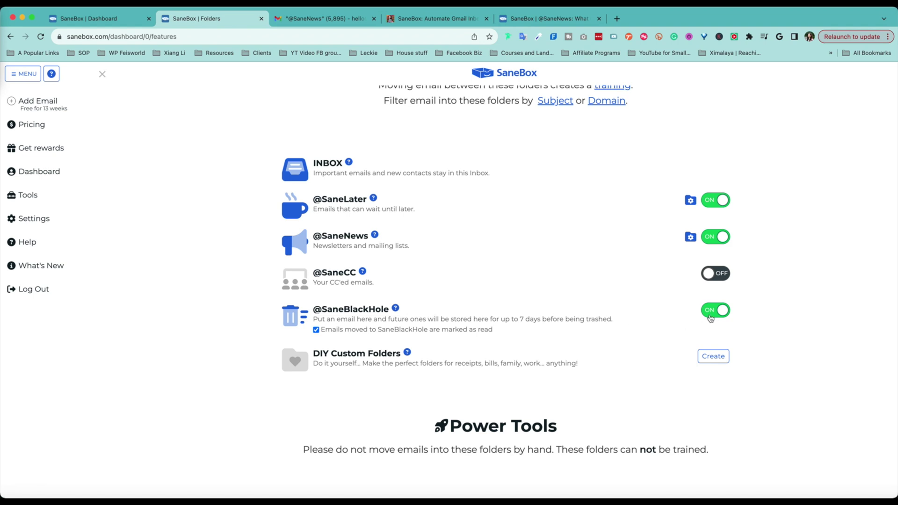
click(712, 200)
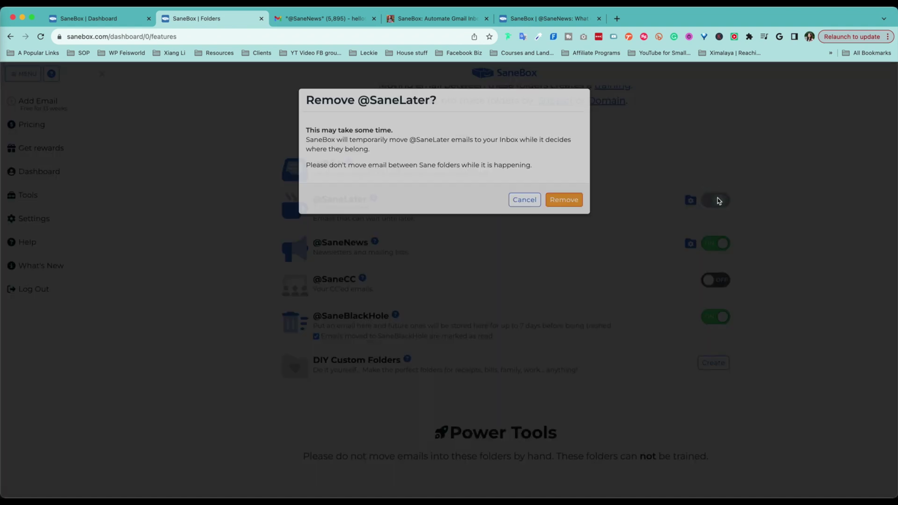
click(526, 218)
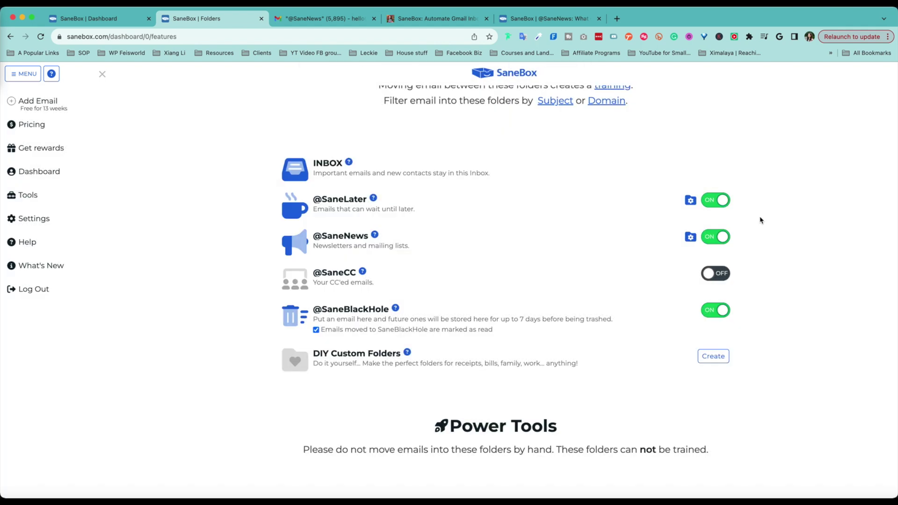
scroll(721, 309, down, 5)
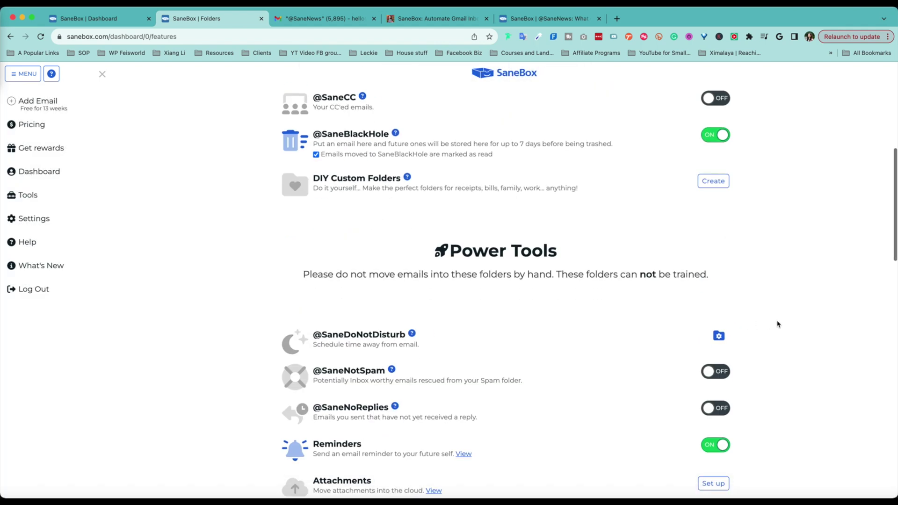
scroll(785, 315, up, 1)
key(ctrl+Tab)
scroll(427, 371, up, 4)
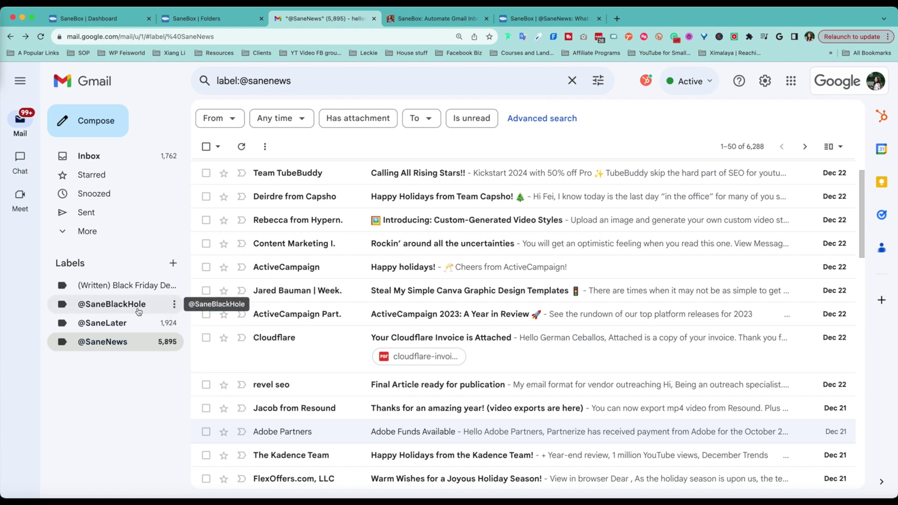
click(210, 19)
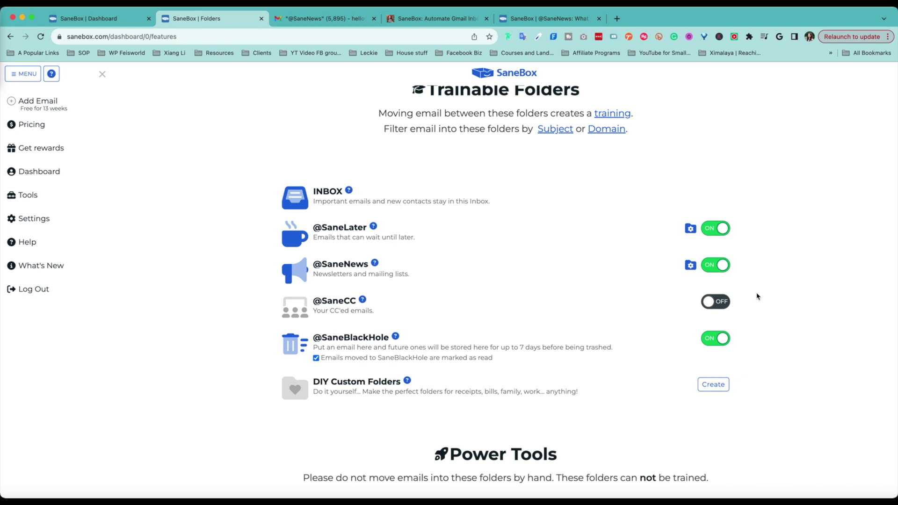
scroll(758, 297, up, 3)
key(super+r)
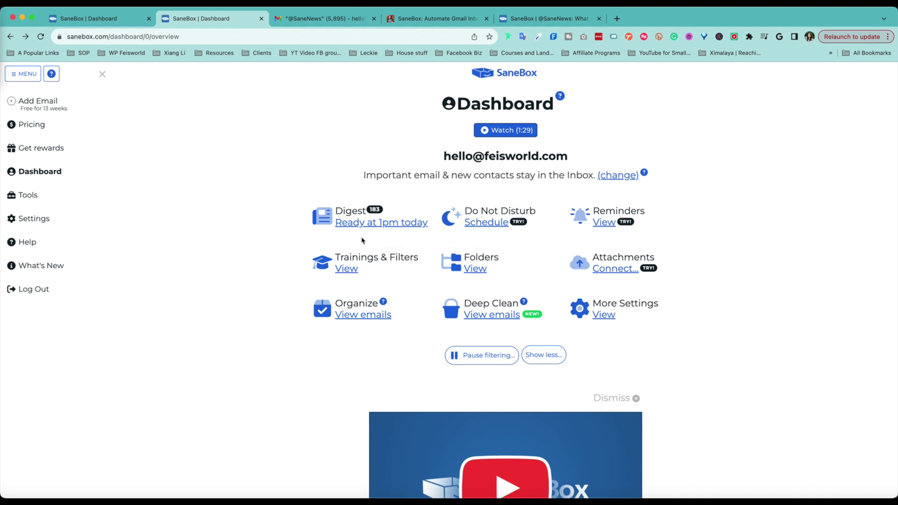
click(400, 225)
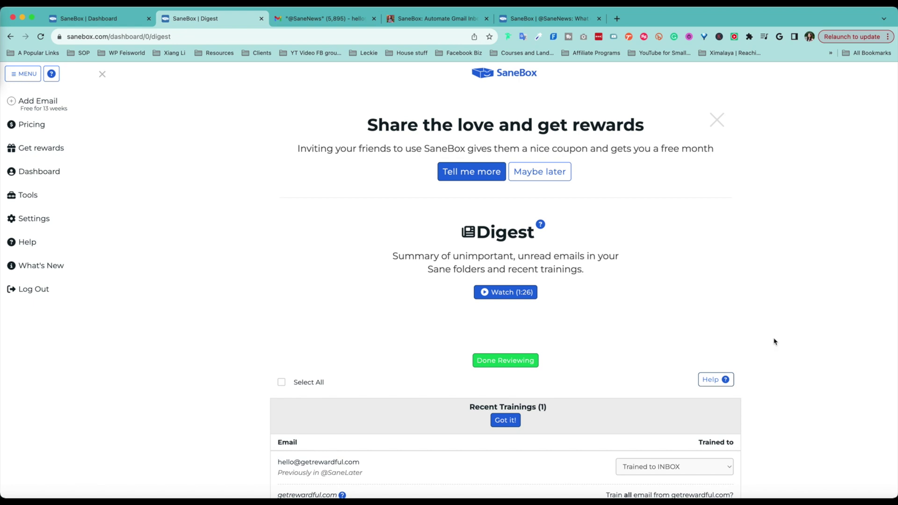
scroll(784, 344, down, 3)
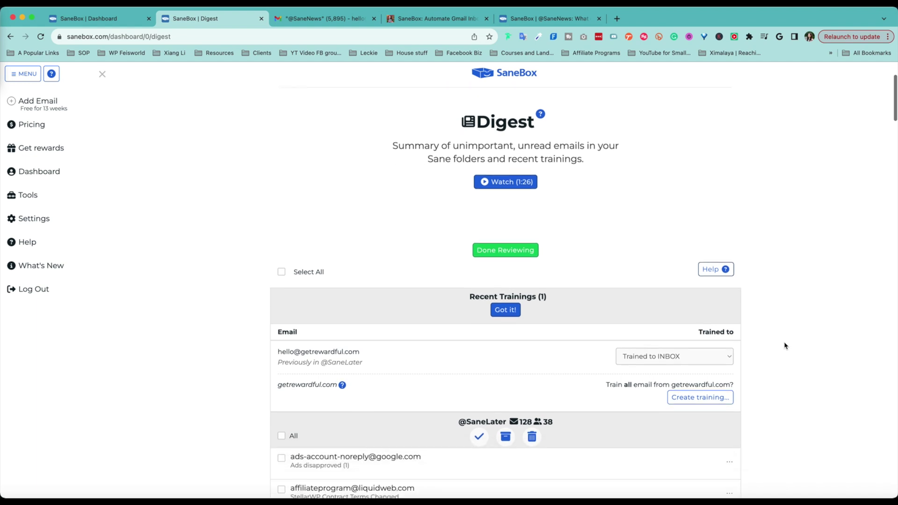
scroll(785, 346, down, 1)
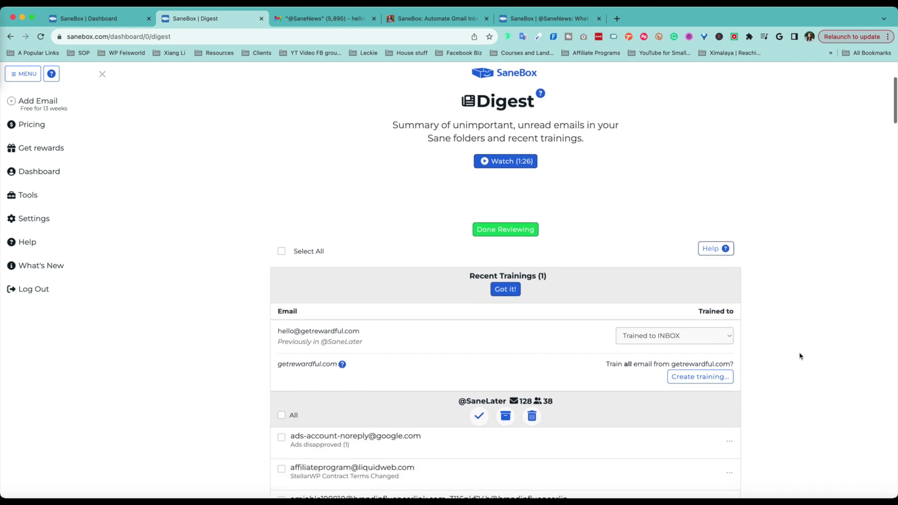
scroll(791, 346, down, 2)
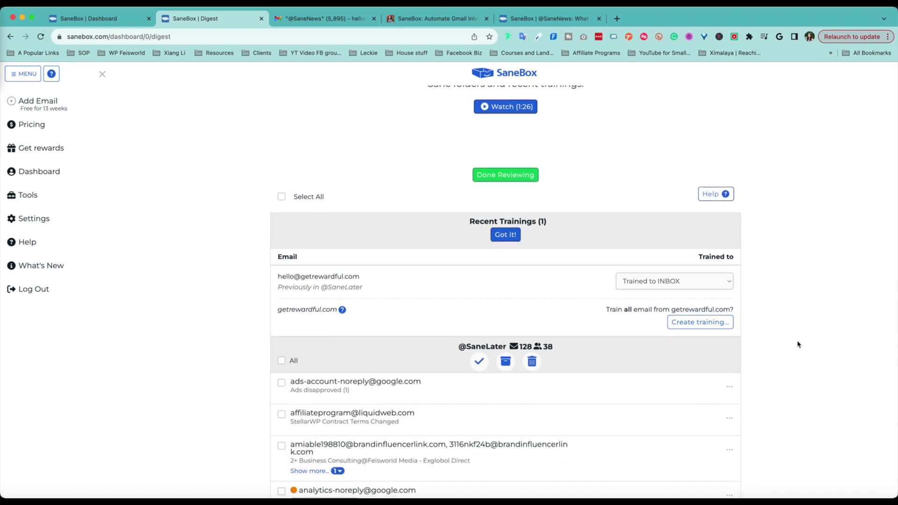
scroll(798, 343, down, 3)
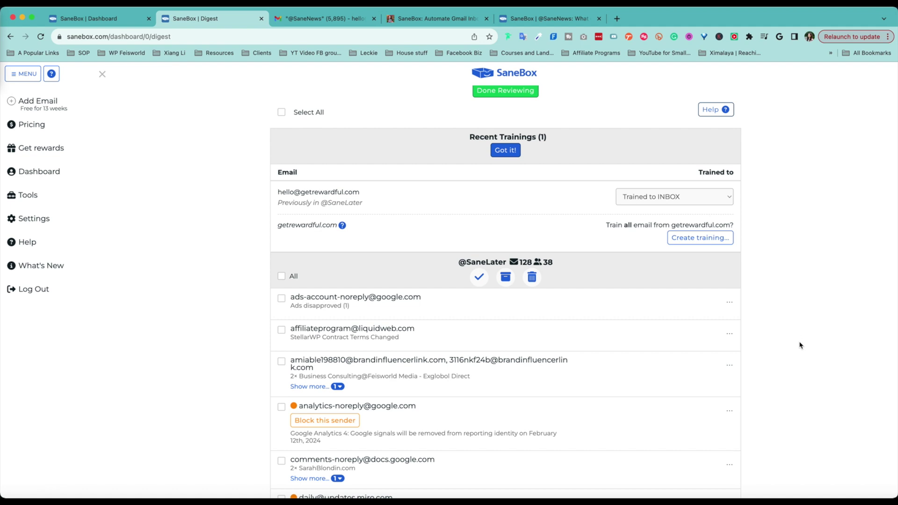
scroll(799, 345, down, 4)
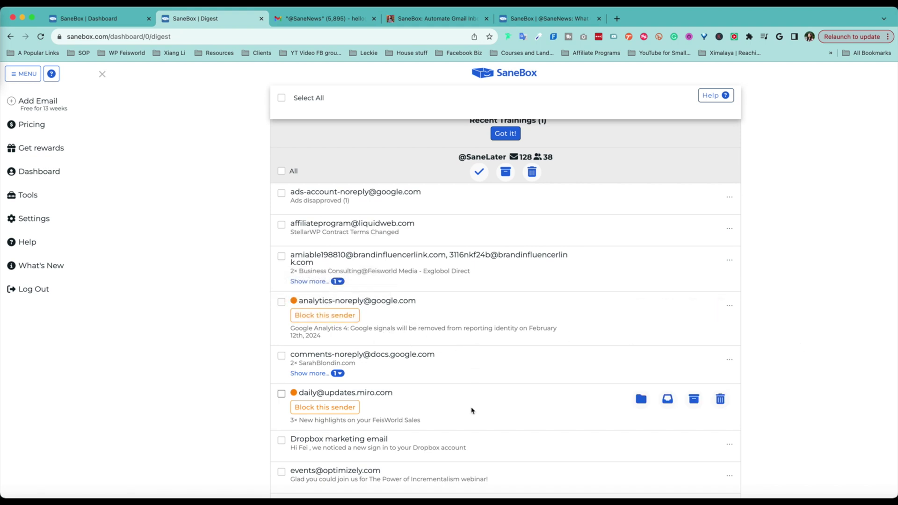
scroll(423, 419, down, 1)
scroll(423, 418, down, 1)
scroll(460, 395, down, 3)
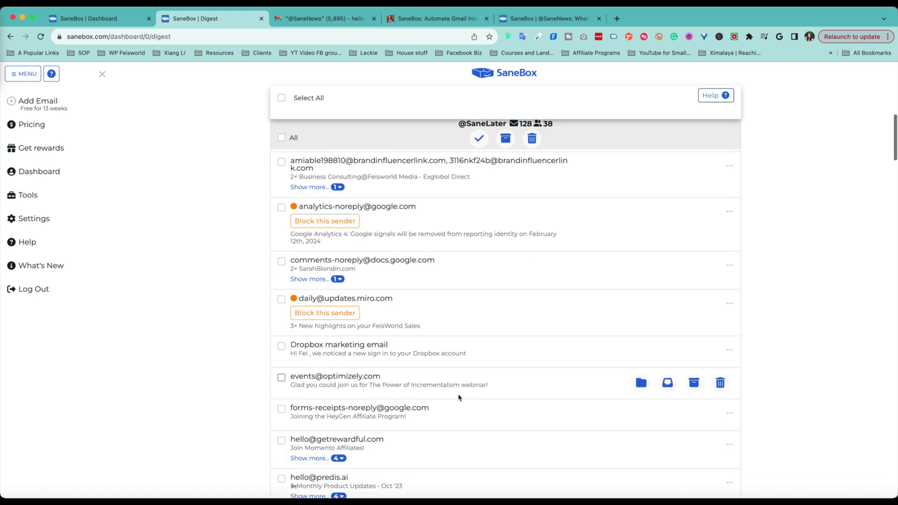
scroll(550, 406, down, 1)
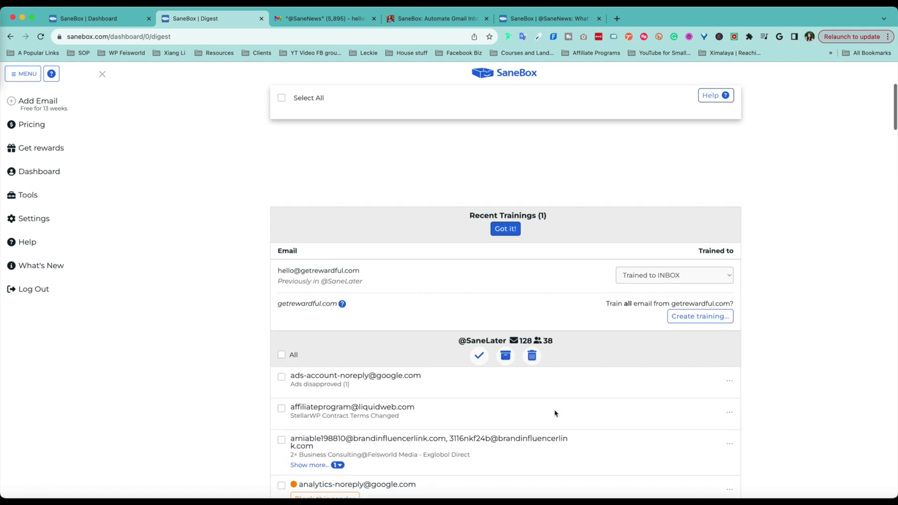
scroll(487, 265, up, 3)
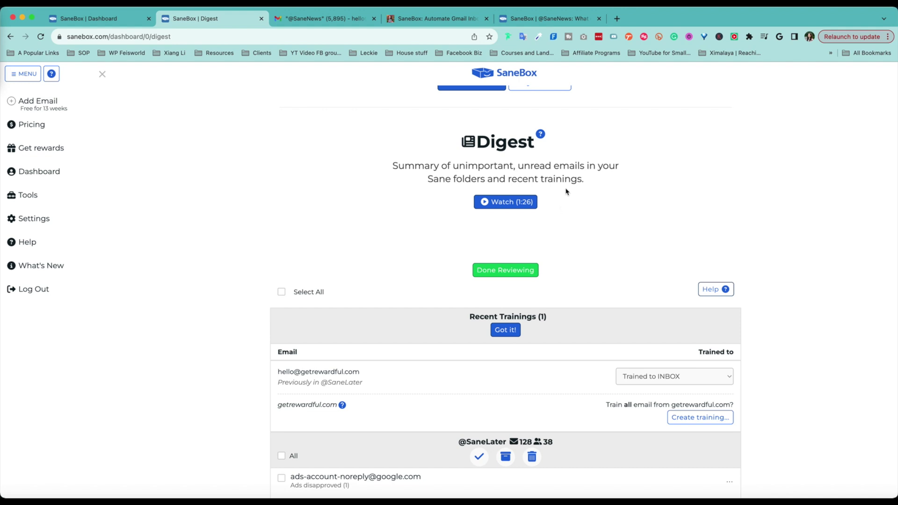
Start and close the Digest how-to video, then go back to the dashboard.
click(523, 202)
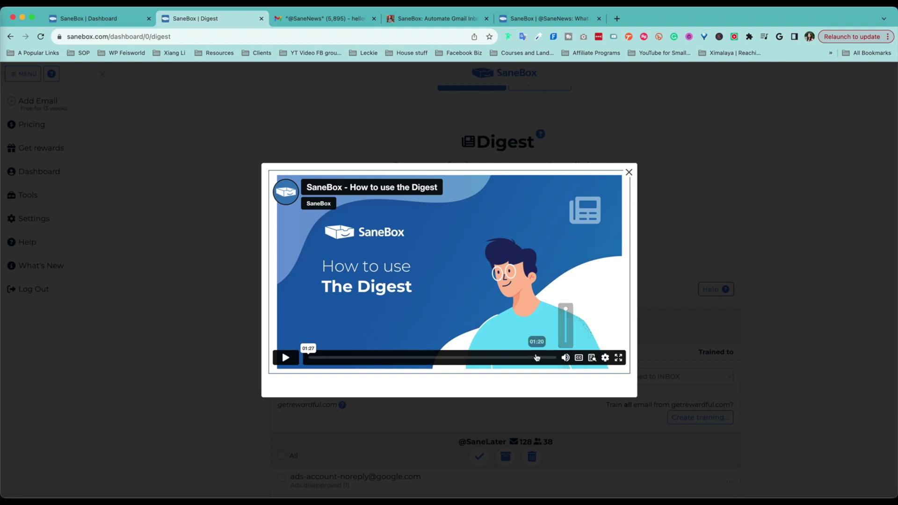
click(629, 172)
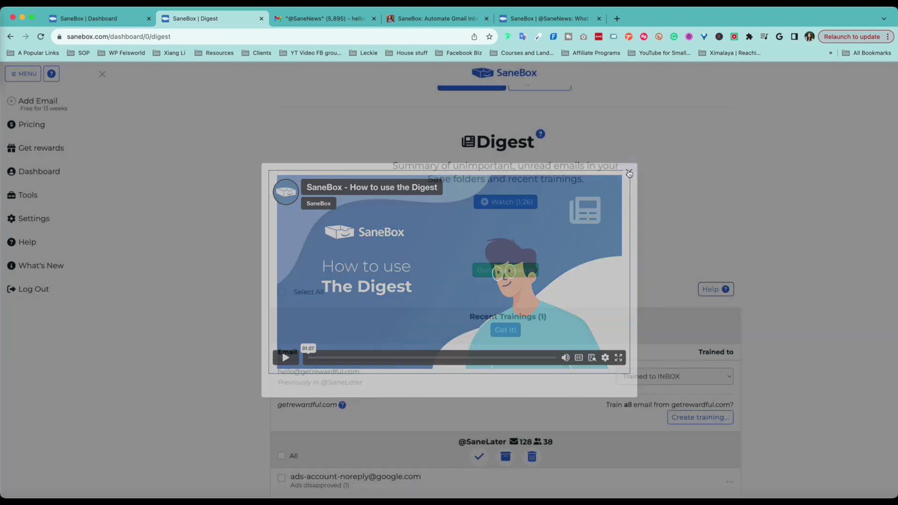
scroll(659, 227, down, 2)
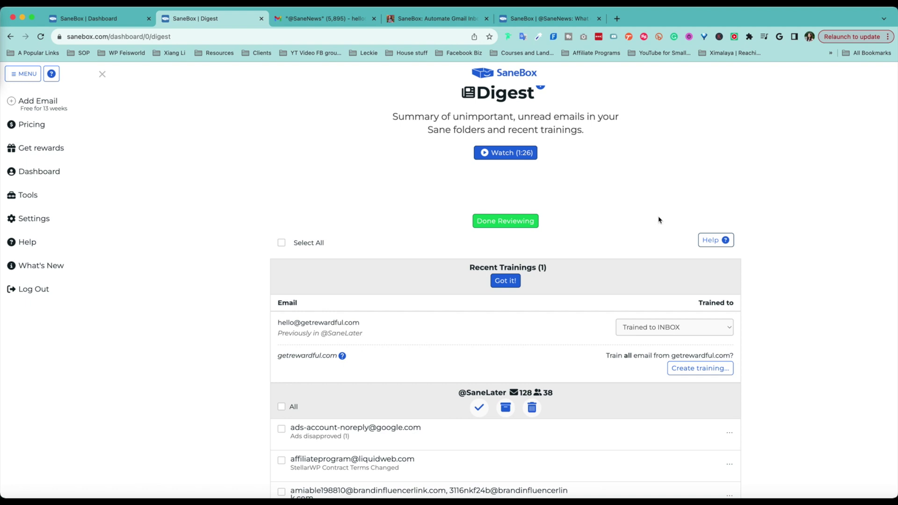
key(super+bracketleft)
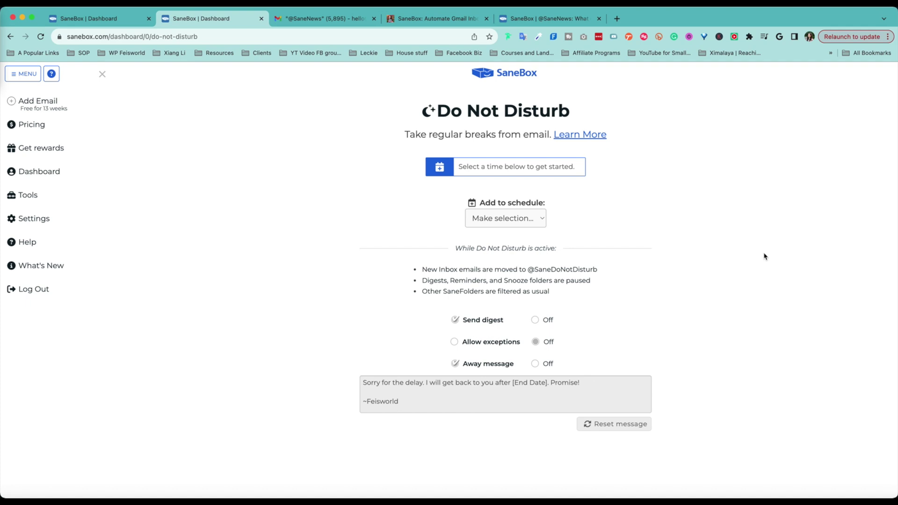
Add a daily Do Not Disturb schedule, then return to the dashboard.
click(528, 225)
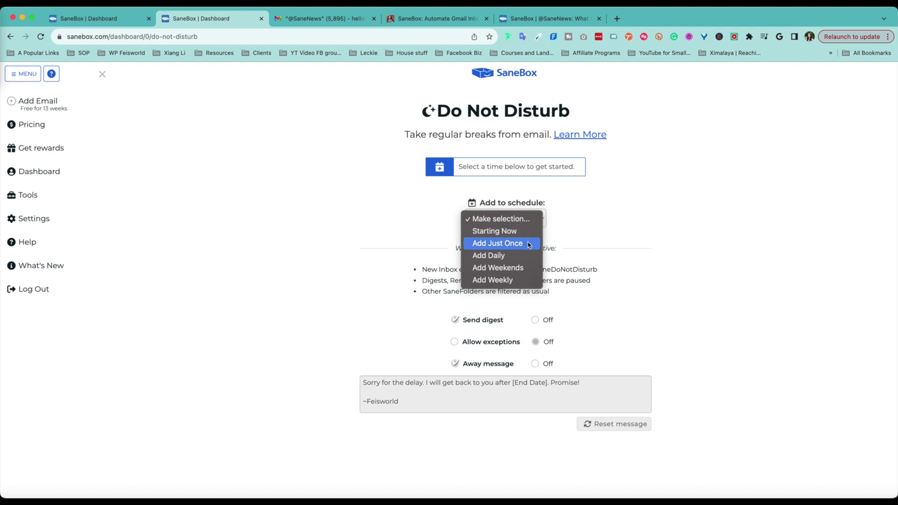
click(528, 256)
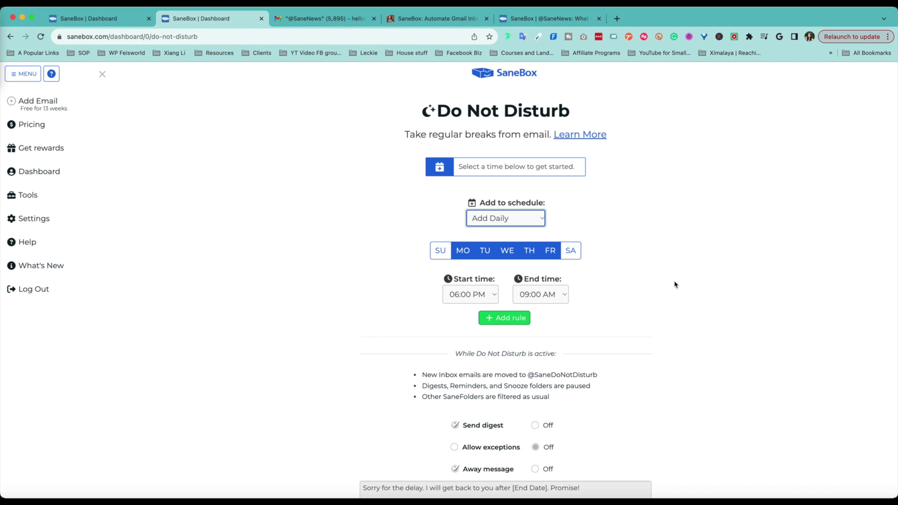
click(102, 74)
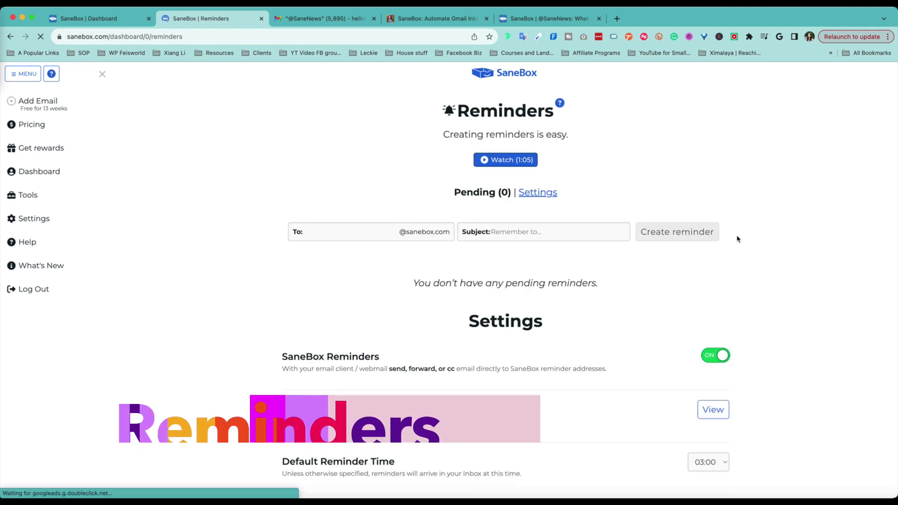
Look over the empty Reminders page, then go back to the Dashboard.
scroll(790, 286, down, 5)
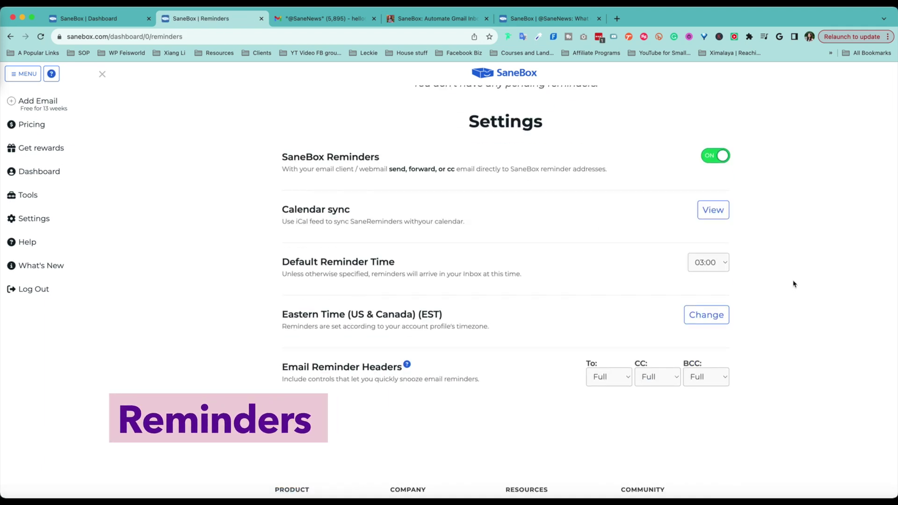
scroll(777, 288, up, 1)
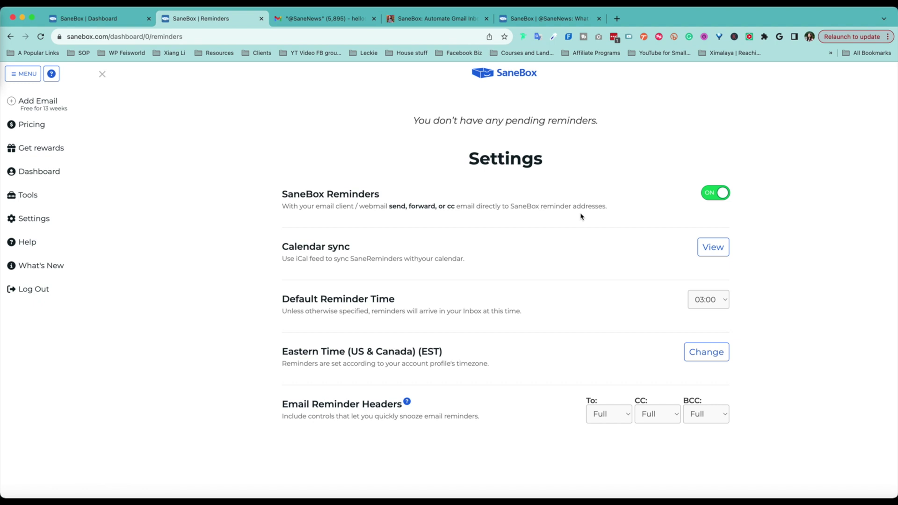
key(super+bracketleft)
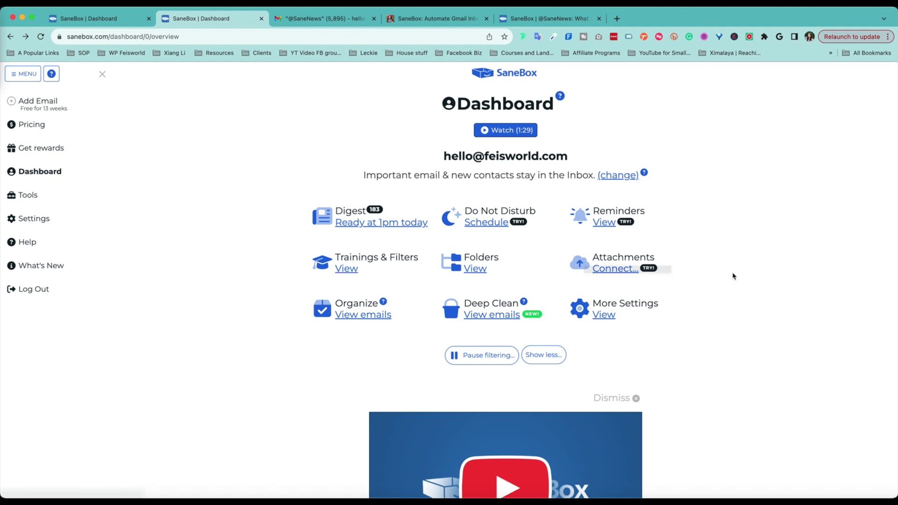
Start connecting attachments to Dropbox, reaching the SaneAttachments authorization page.
click(615, 269)
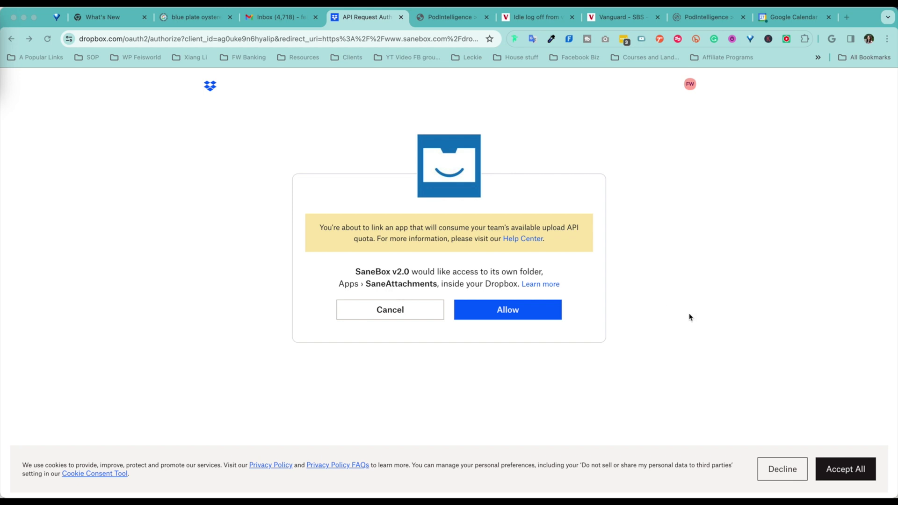
Allow SaneBox v2.0 access to its SaneAttachments app folder in Dropbox.
click(512, 311)
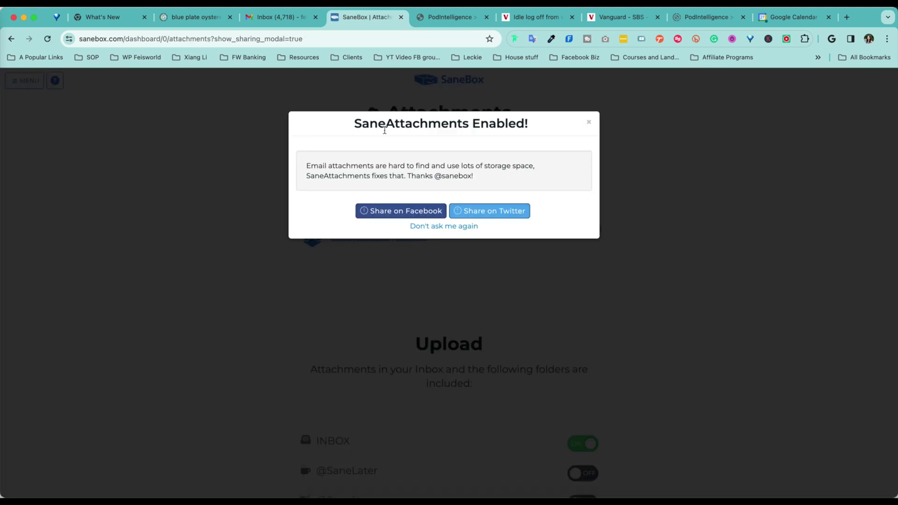
Dismiss the SaneAttachments Enabled message and review the upload settings: files over 256 KB removed, links on top.
click(513, 286)
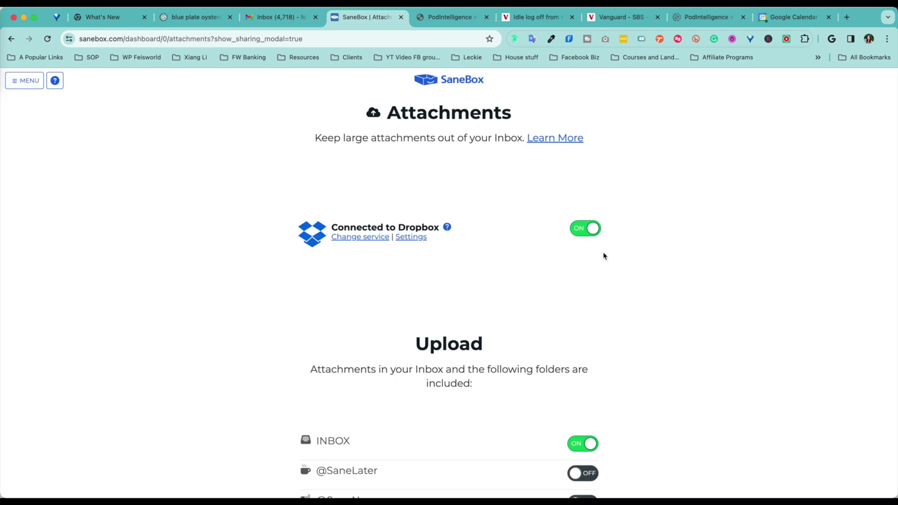
scroll(746, 325, down, 5)
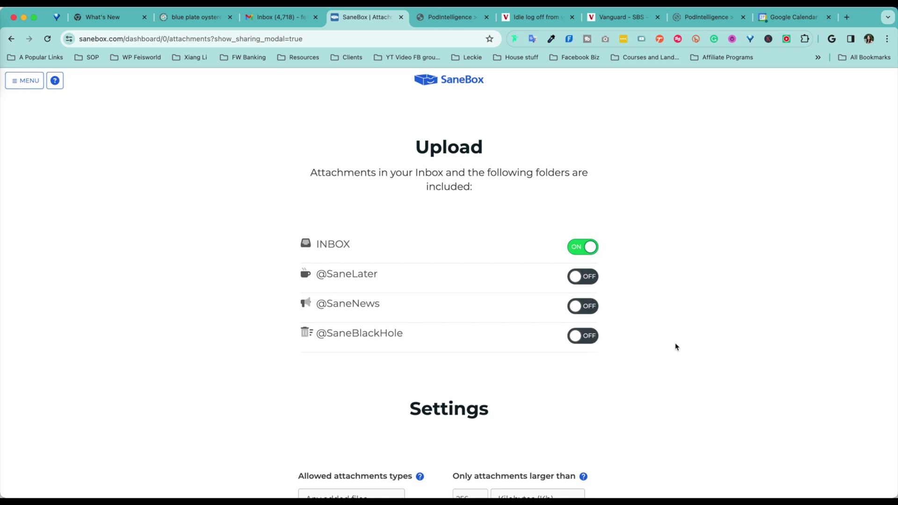
scroll(683, 344, down, 3)
scroll(686, 344, down, 3)
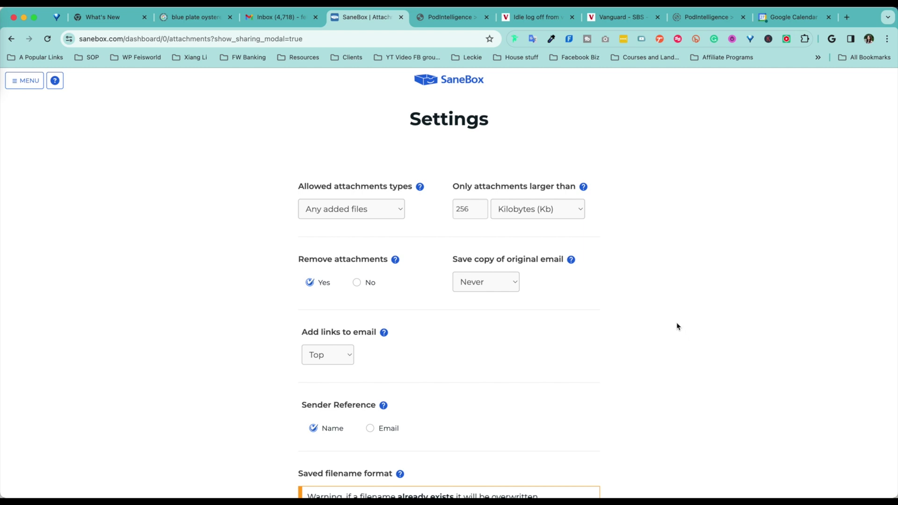
scroll(660, 320, up, 10)
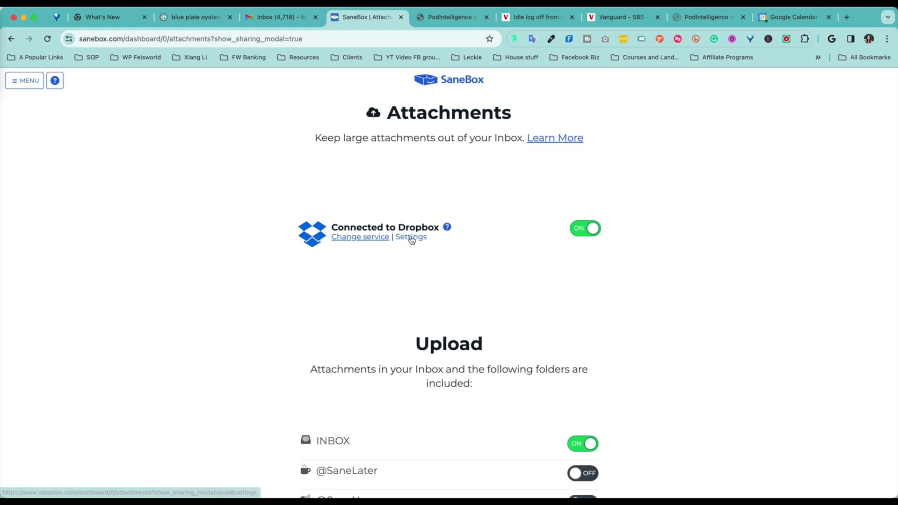
click(411, 236)
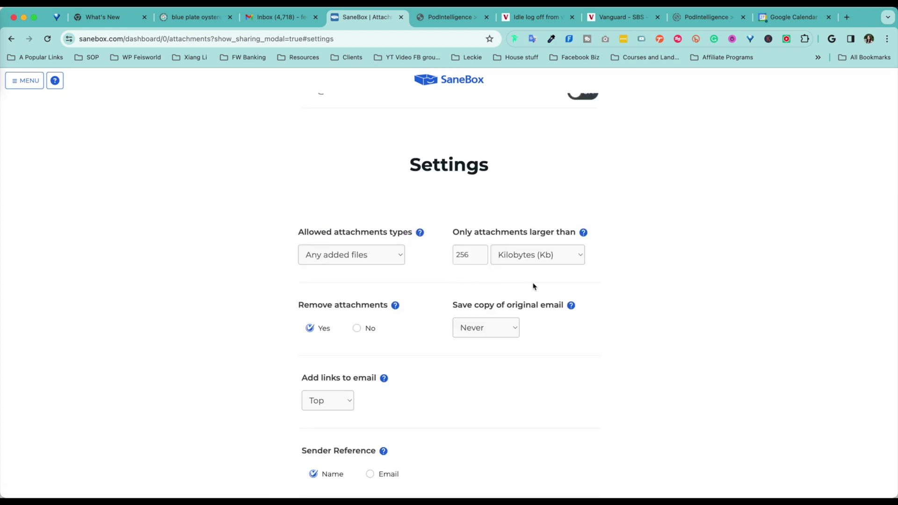
scroll(637, 335, down, 2)
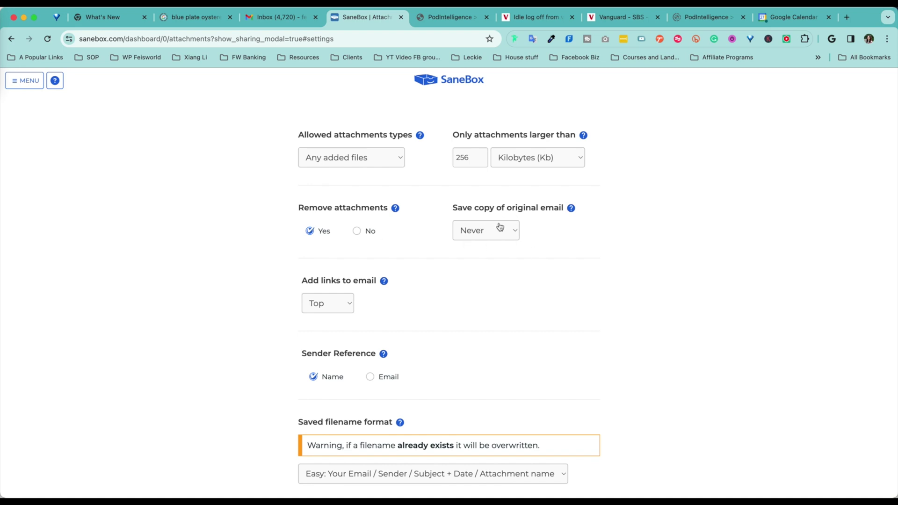
click(482, 232)
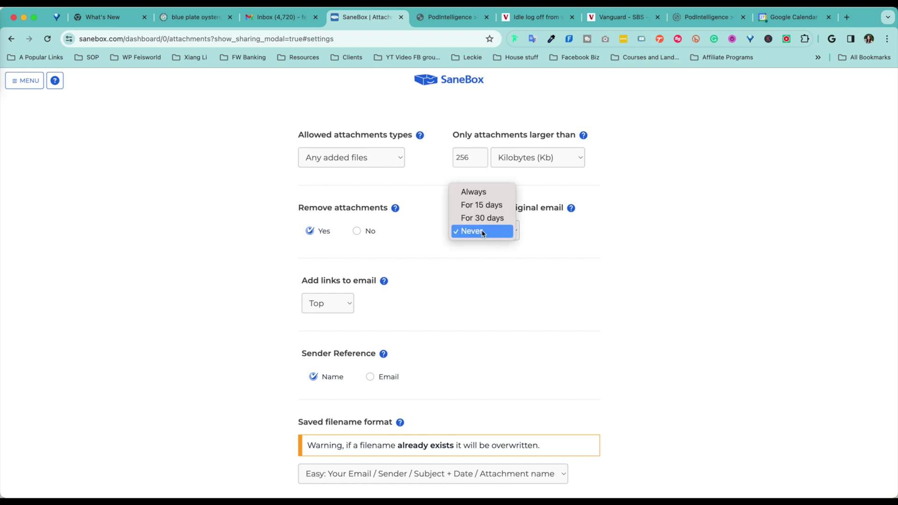
click(628, 243)
scroll(337, 304, down, 1)
click(308, 302)
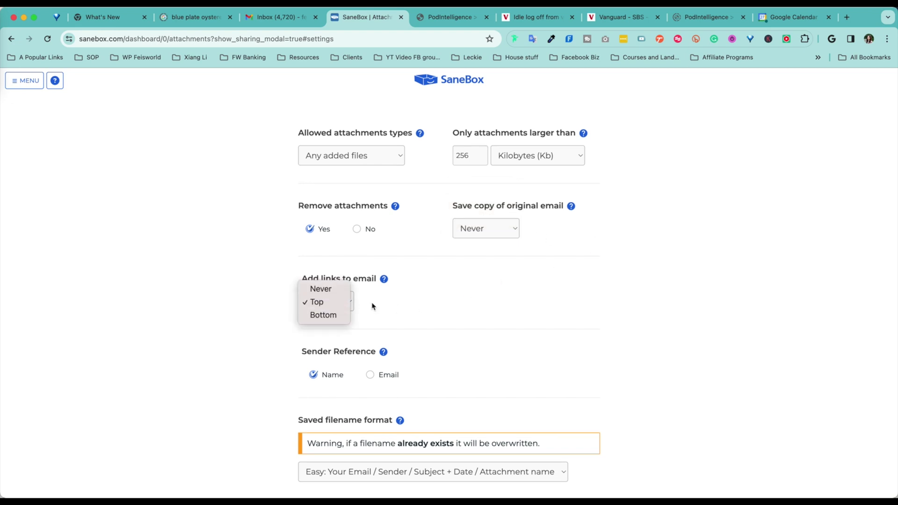
click(423, 304)
scroll(475, 312, down, 4)
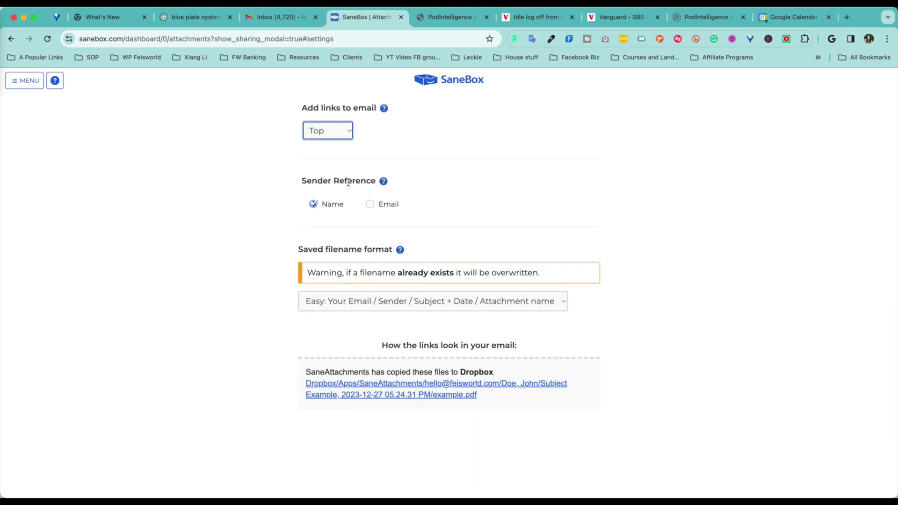
scroll(571, 333, down, 1)
scroll(570, 332, down, 1)
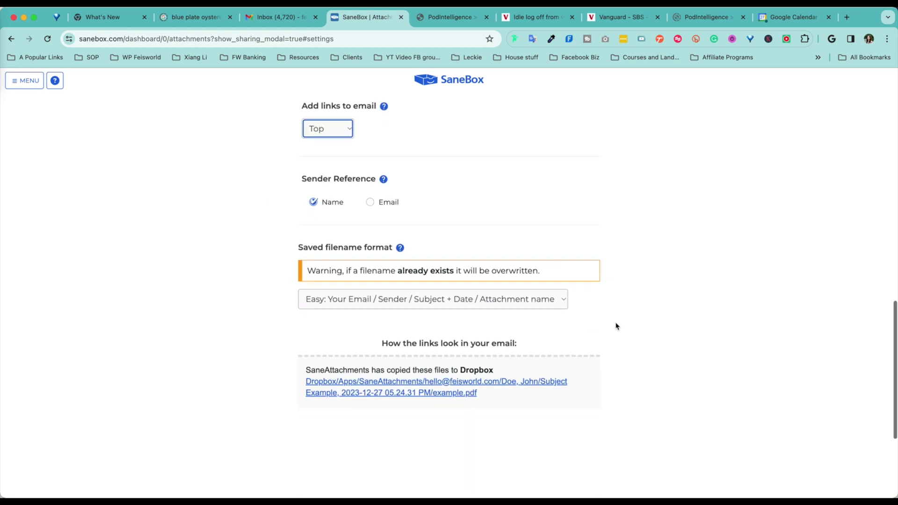
click(555, 303)
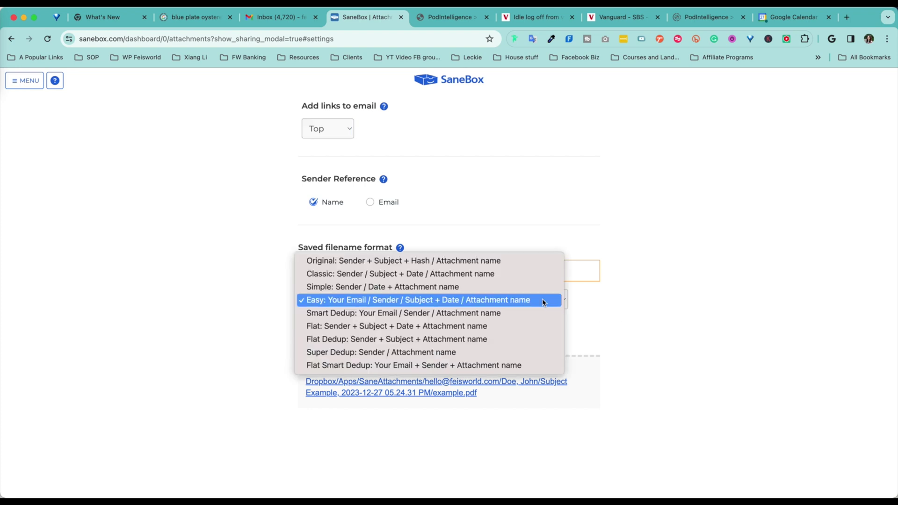
click(667, 304)
scroll(661, 310, up, 15)
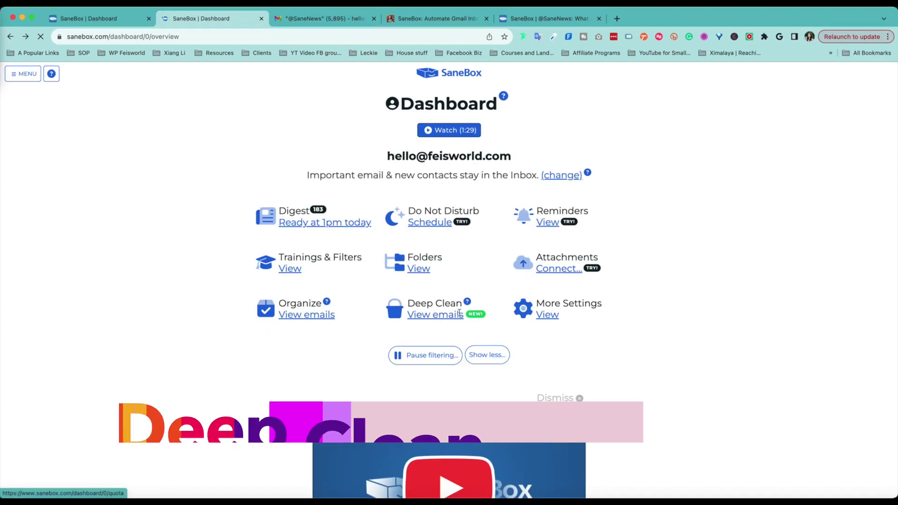
Open Email Deep Clean and browse senders of mail older than Dec 22, 2022, ranked by storage.
click(426, 314)
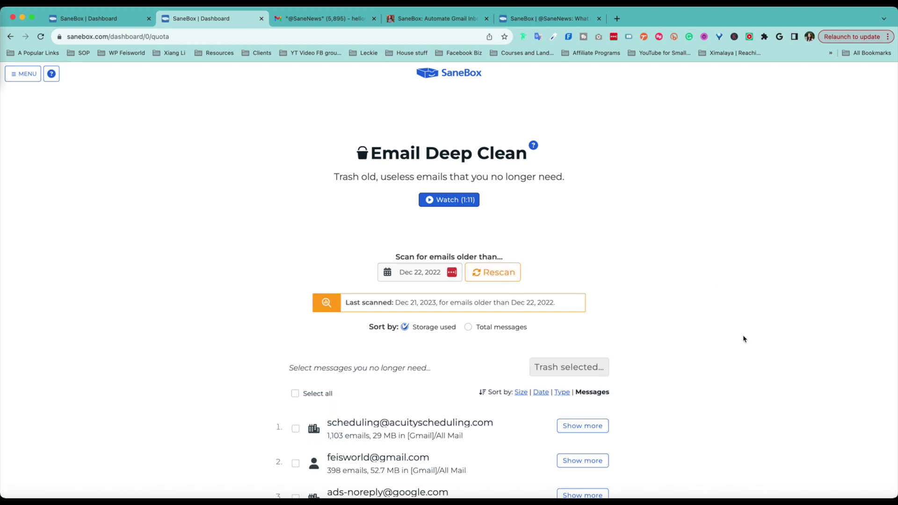
scroll(745, 337, down, 1)
scroll(745, 337, down, 2)
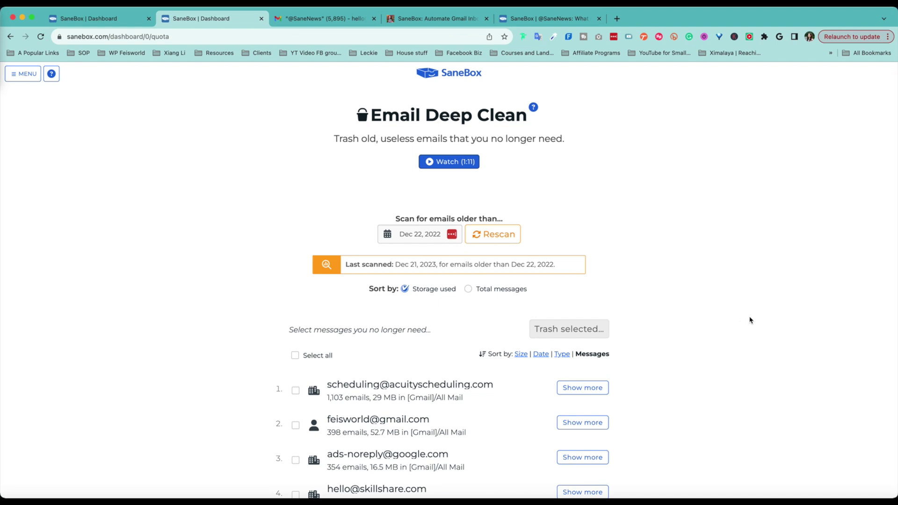
scroll(751, 322, down, 1)
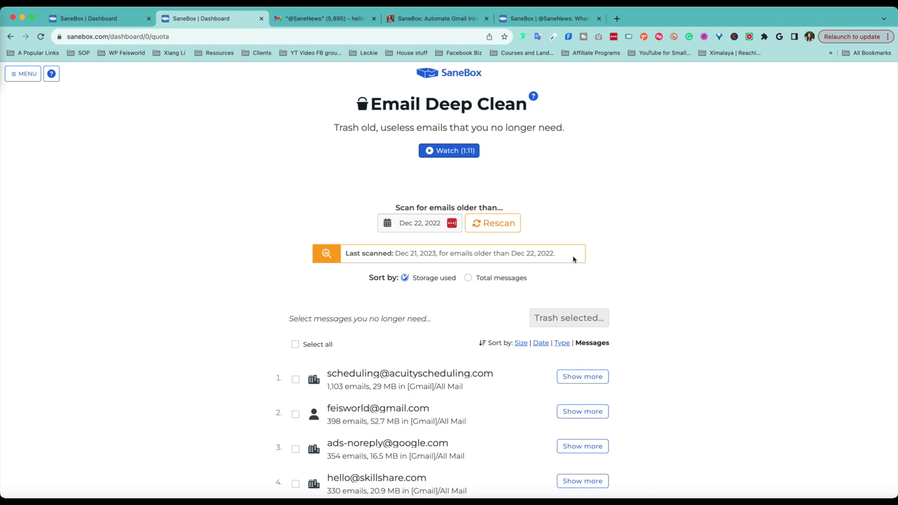
scroll(645, 277, down, 1)
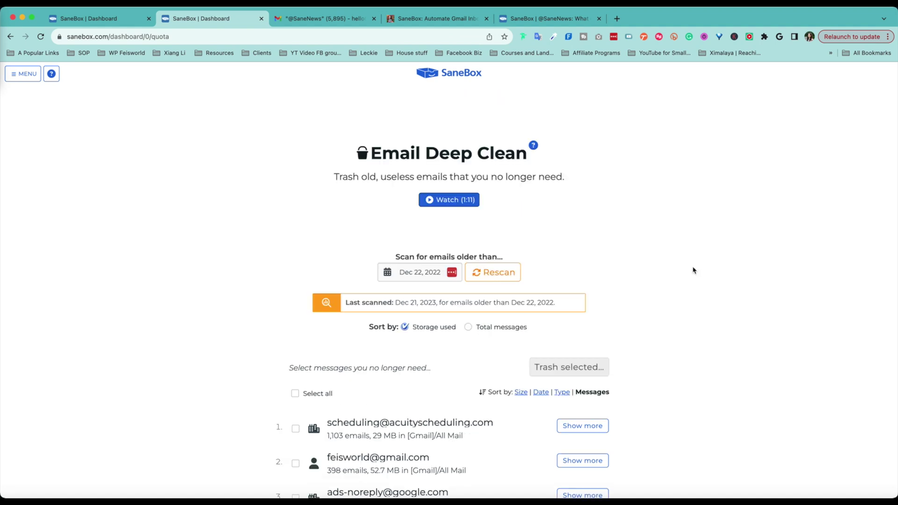
scroll(694, 270, down, 1)
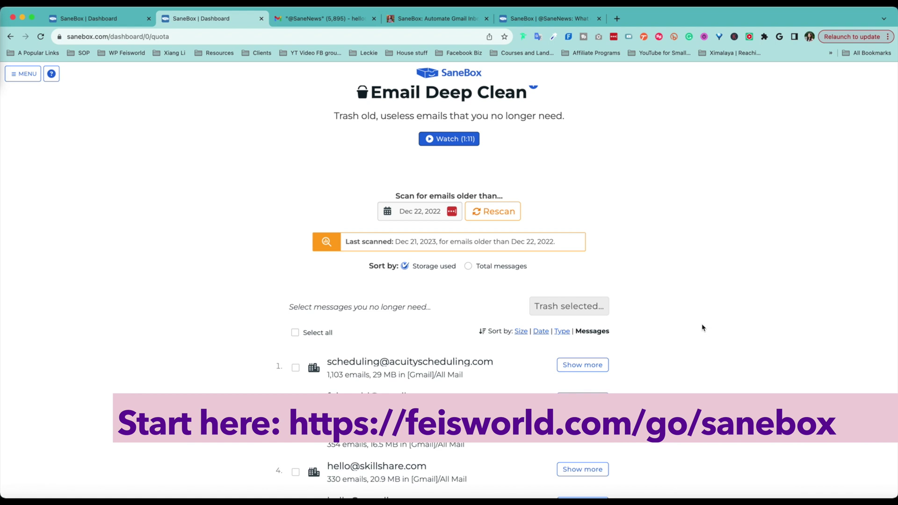
Review the Deep Clean sender list, then return to the Dashboard via the SaneBox logo.
scroll(701, 326, up, 3)
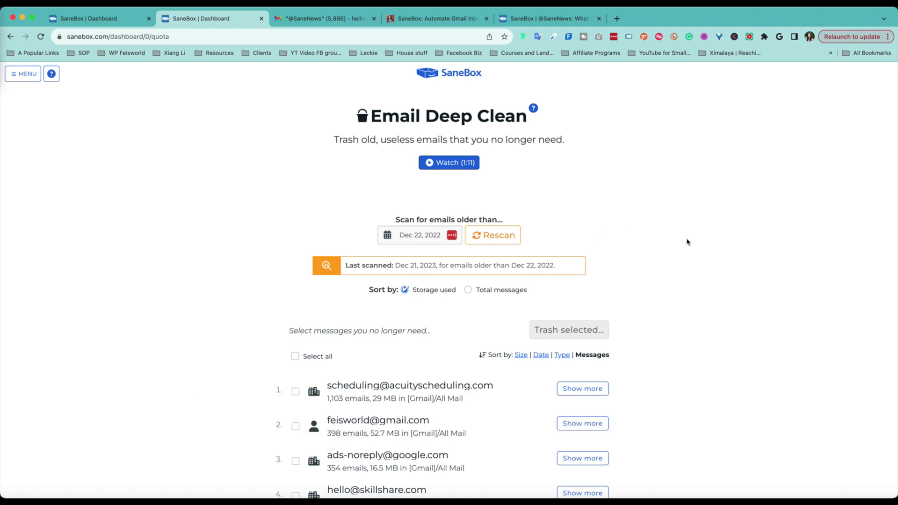
scroll(700, 240, down, 1)
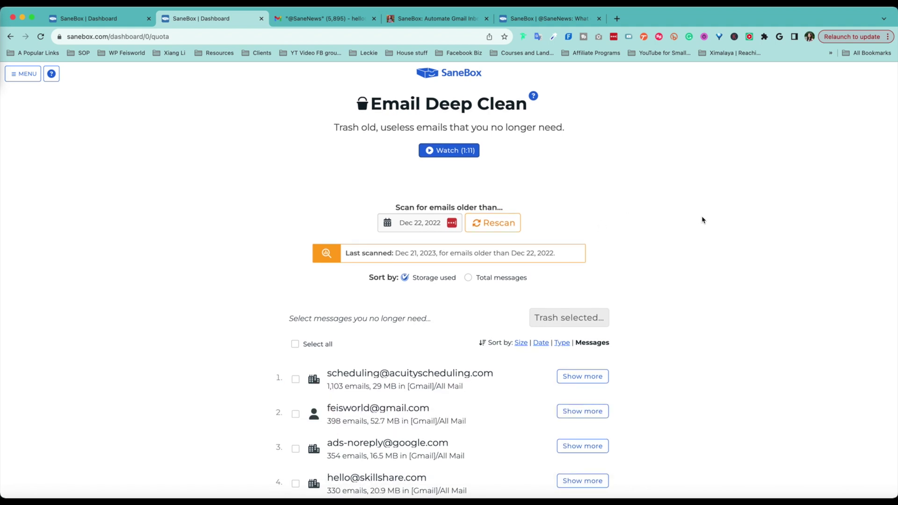
scroll(706, 221, up, 2)
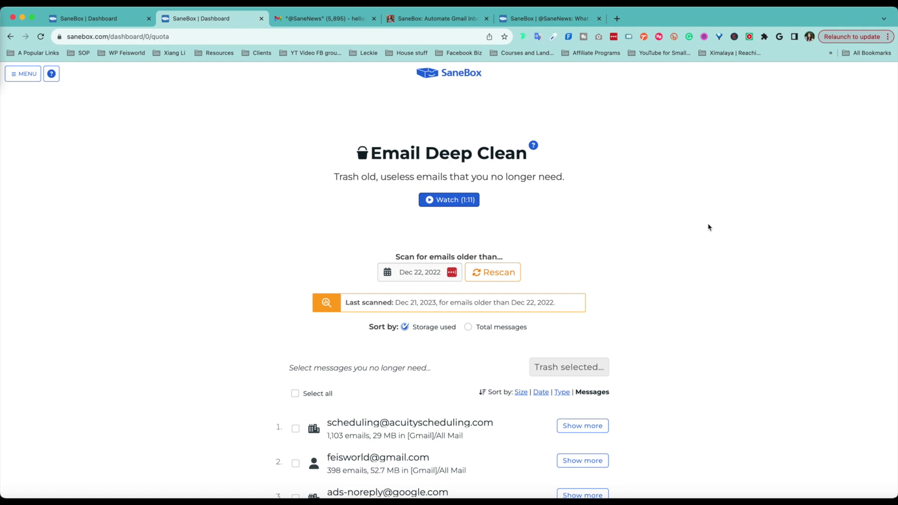
click(460, 72)
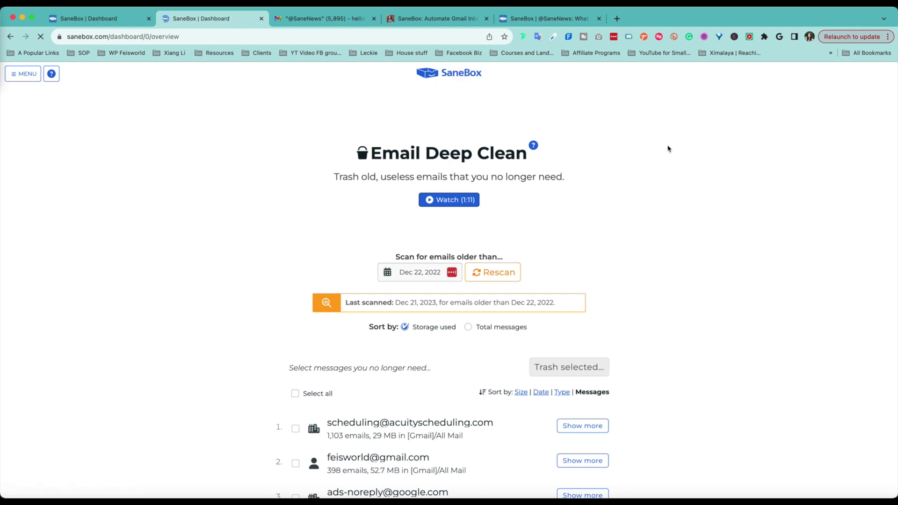